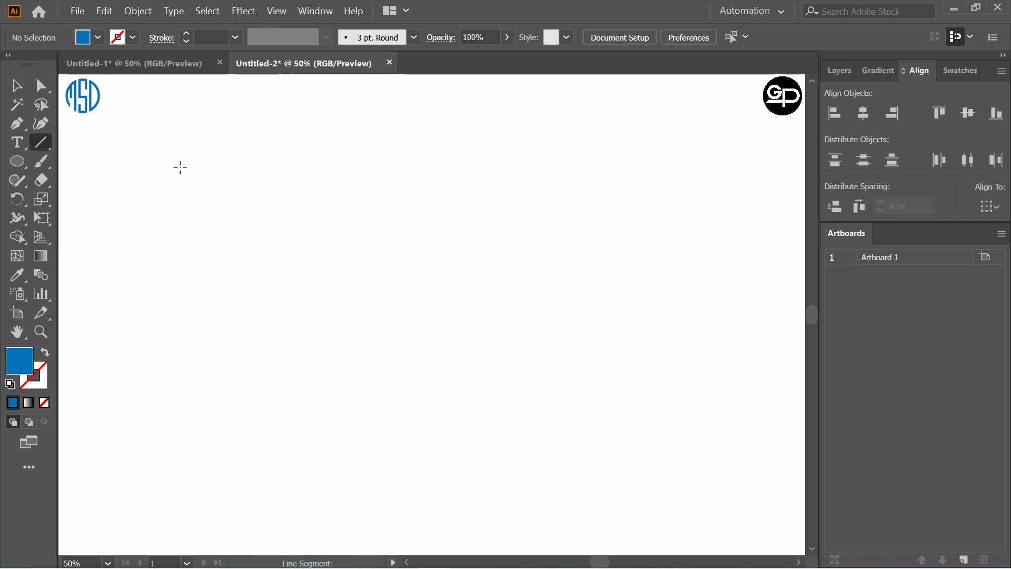
# - Draw a tall vertical line on the blank artboard and give it a black stroke
pyautogui.moveTo(225, 153); pyautogui.dragTo(276, 484)
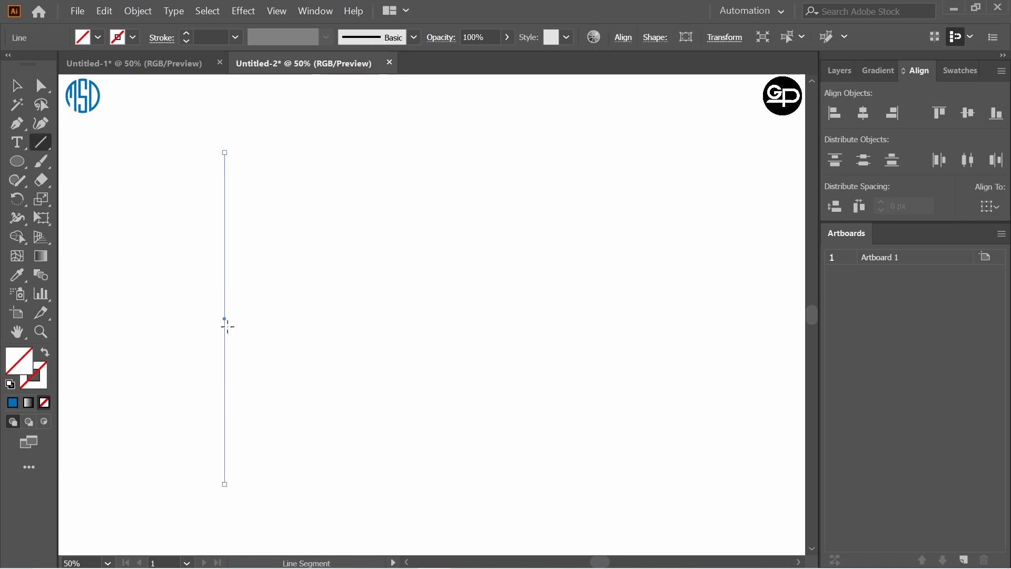
pyautogui.click(133, 37)
pyautogui.click(45, 71)
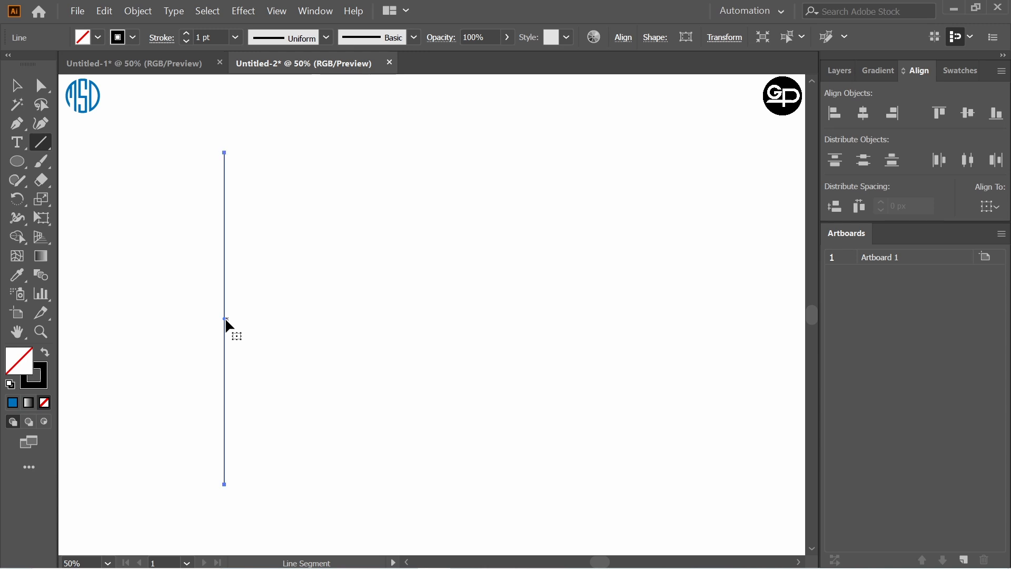
# - Duplicate the vertical line sideways at a narrow, equal spacing until there are 17 parallel lines
pyautogui.moveTo(226, 318); pyautogui.dragTo(237, 316)
pyautogui.hotkey('ctrl', 'd')
pyautogui.hotkey('ctrl', 'd')
pyautogui.hotkey('ctrl', 'd')
pyautogui.hotkey('ctrl', 'd')
pyautogui.hotkey('ctrl', 'd')
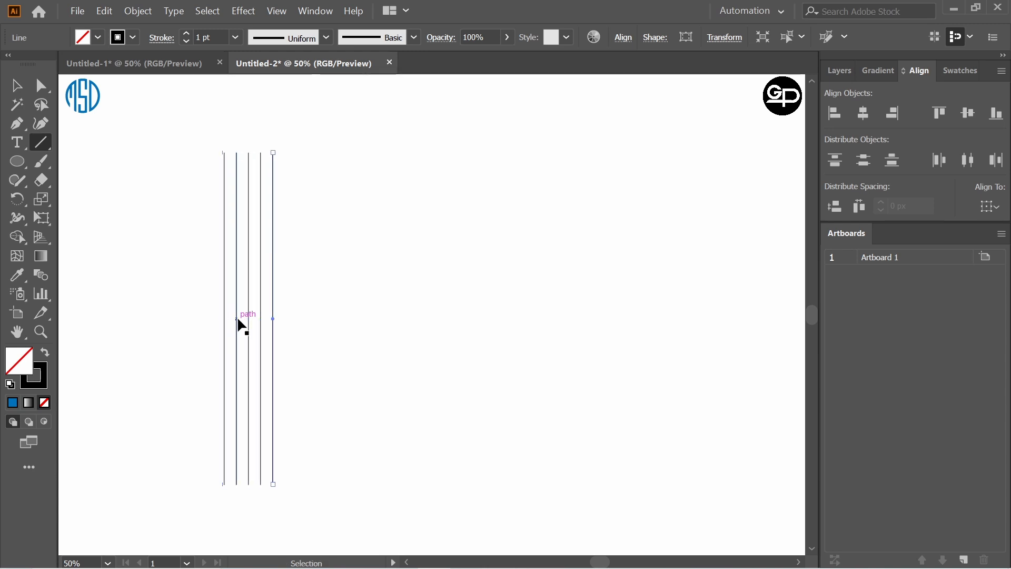
pyautogui.hotkey('ctrl', 'd')
pyautogui.hotkey('ctrl', 'd')
pyautogui.hotkey('ctrl', 'd')
pyautogui.hotkey('ctrl', 'd')
pyautogui.hotkey('ctrl', 'd')
pyautogui.hotkey('ctrl', 'd')
pyautogui.hotkey('ctrl', 'd')
pyautogui.hotkey('ctrl', 'd')
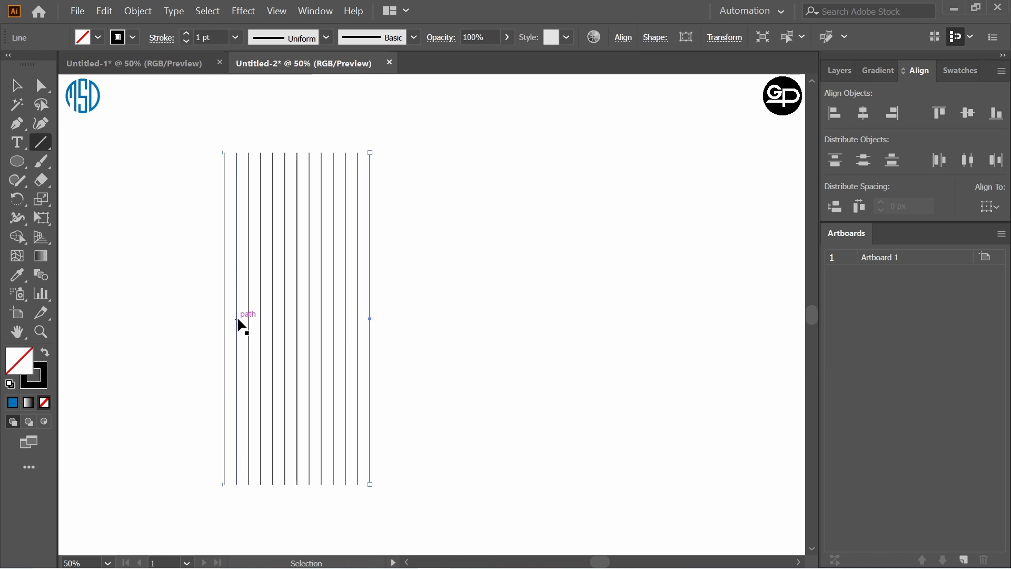
# - Select all the vertical lines and move them to the middle of the artboard
pyautogui.click(17, 86)
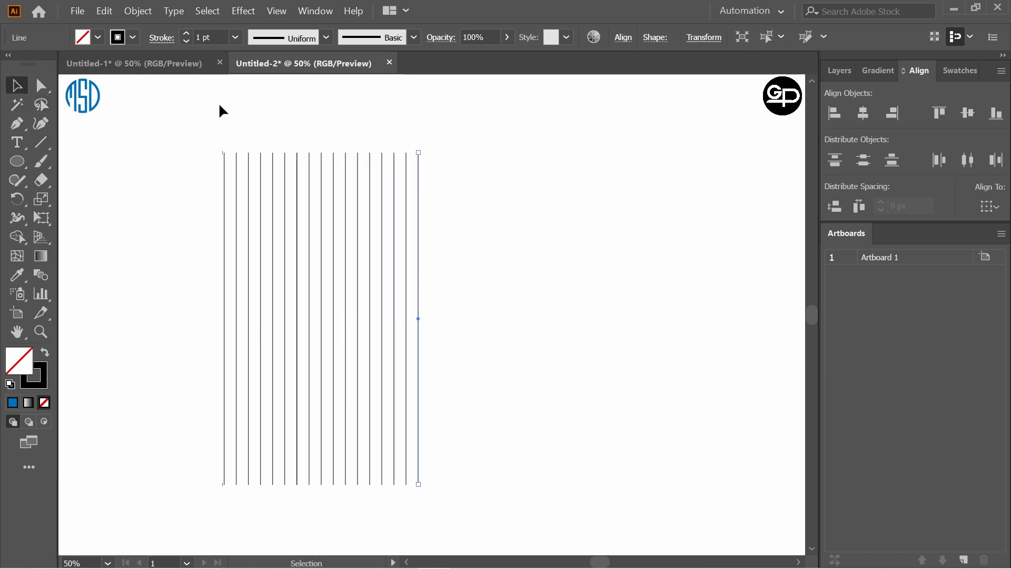
pyautogui.moveTo(179, 122); pyautogui.dragTo(438, 384)
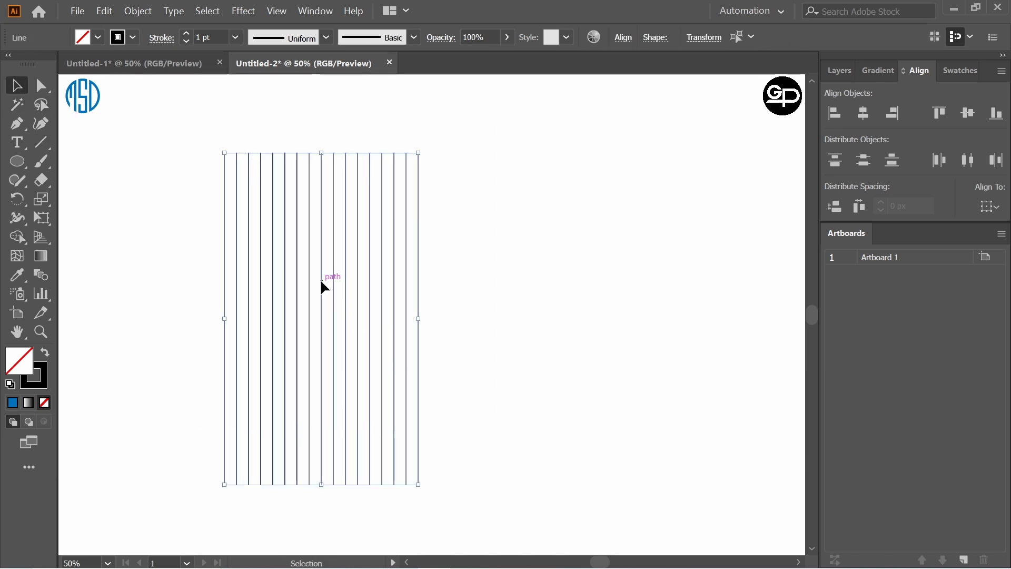
pyautogui.moveTo(323, 284); pyautogui.dragTo(422, 270)
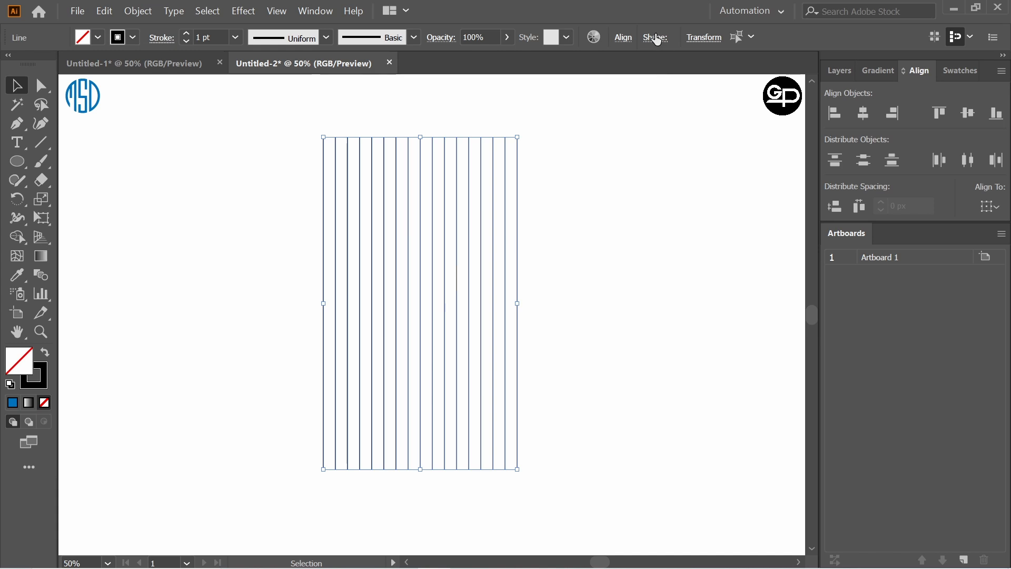
pyautogui.click(623, 37)
pyautogui.click(610, 182)
pyautogui.click(632, 196)
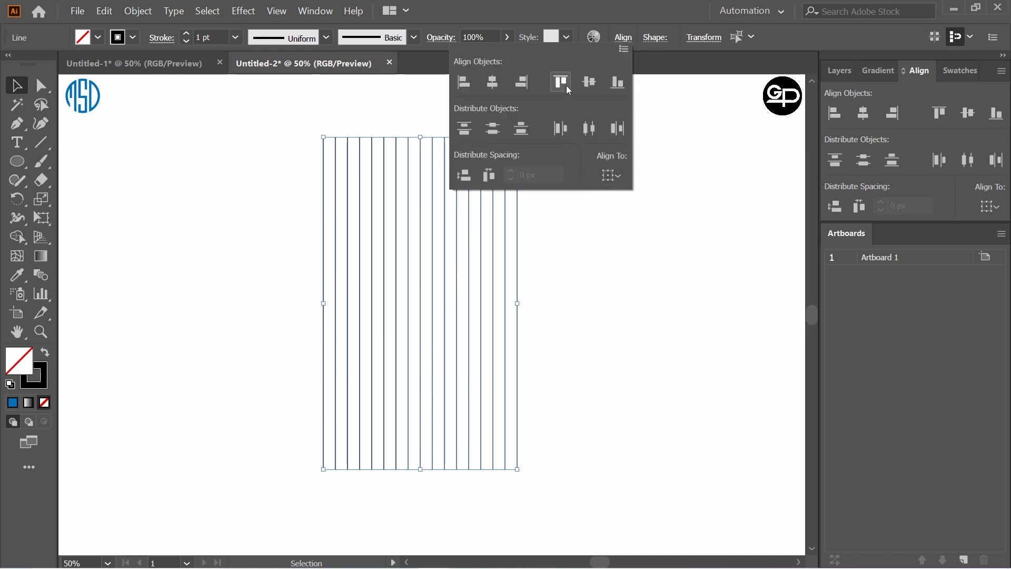
pyautogui.click(632, 283)
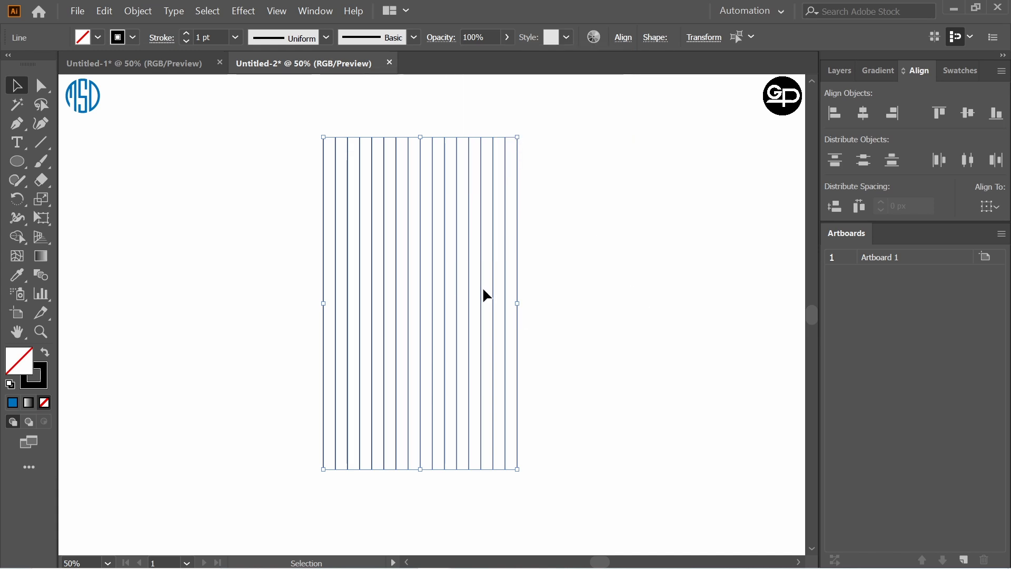
# - Group all the vertical lines into one object
pyautogui.click(424, 471)
pyautogui.moveTo(300, 139); pyautogui.dragTo(645, 295)
pyautogui.hotkey('ctrl', 'g')
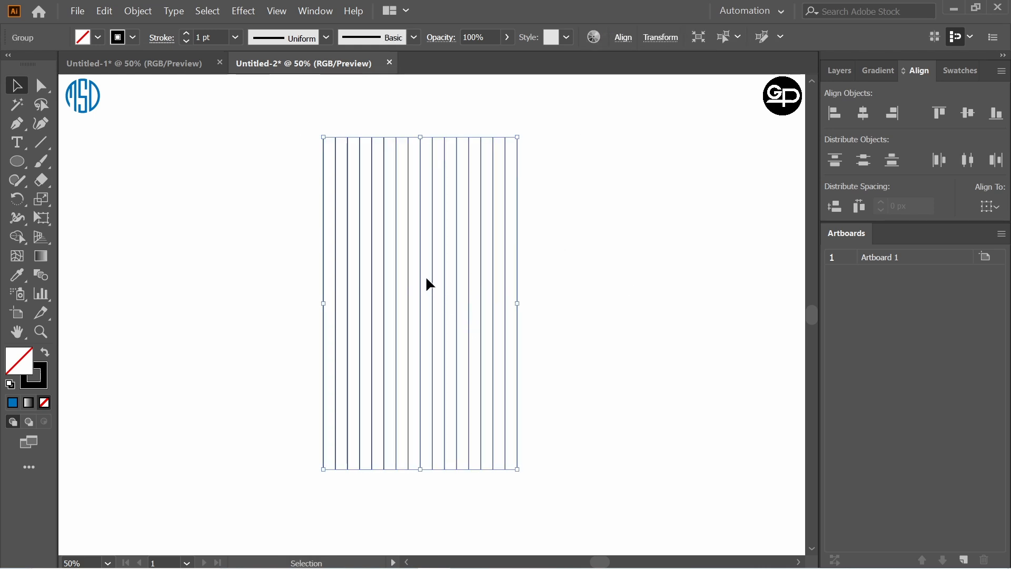
# - Create a rotated copy of the line group, perpendicular to the original, so the two sets cross as a grid
pyautogui.rightClick(420, 275)
pyautogui.moveTo(473, 404)
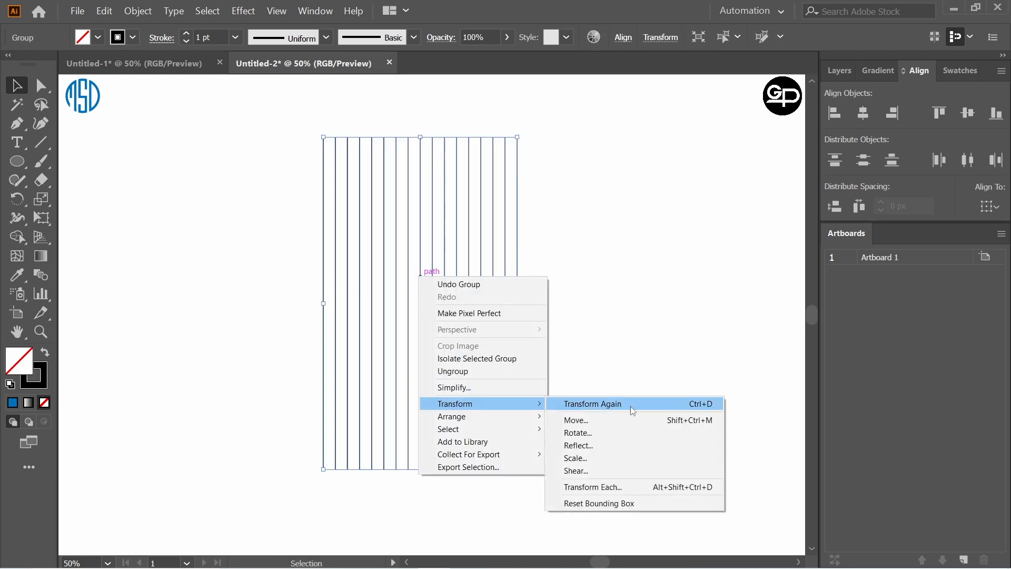
pyautogui.click(620, 433)
pyautogui.click(481, 174)
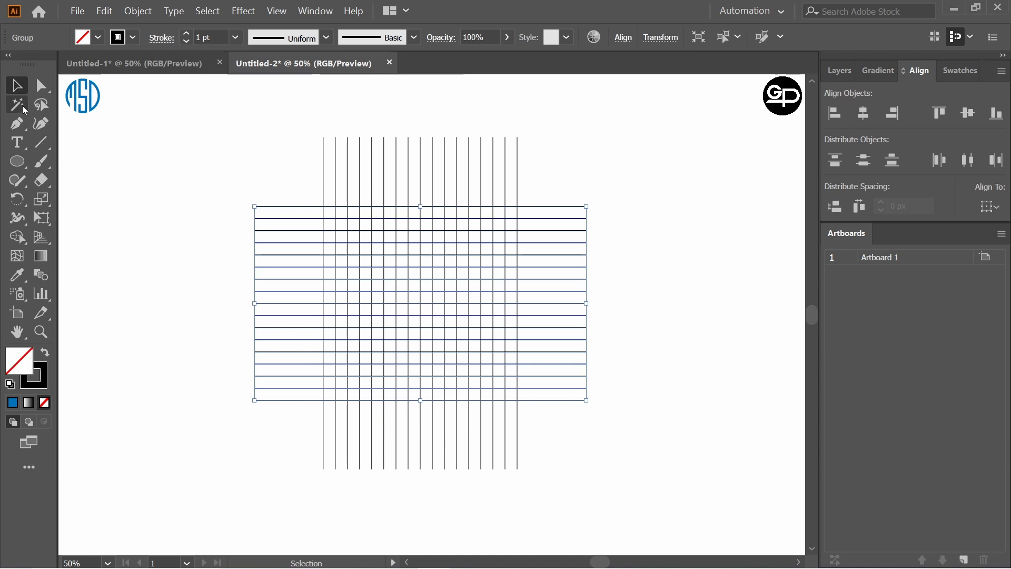
# - Enlarge both line groups together, keeping their proportions, and re-center the grid on the artboard
pyautogui.moveTo(296, 142); pyautogui.dragTo(610, 492)
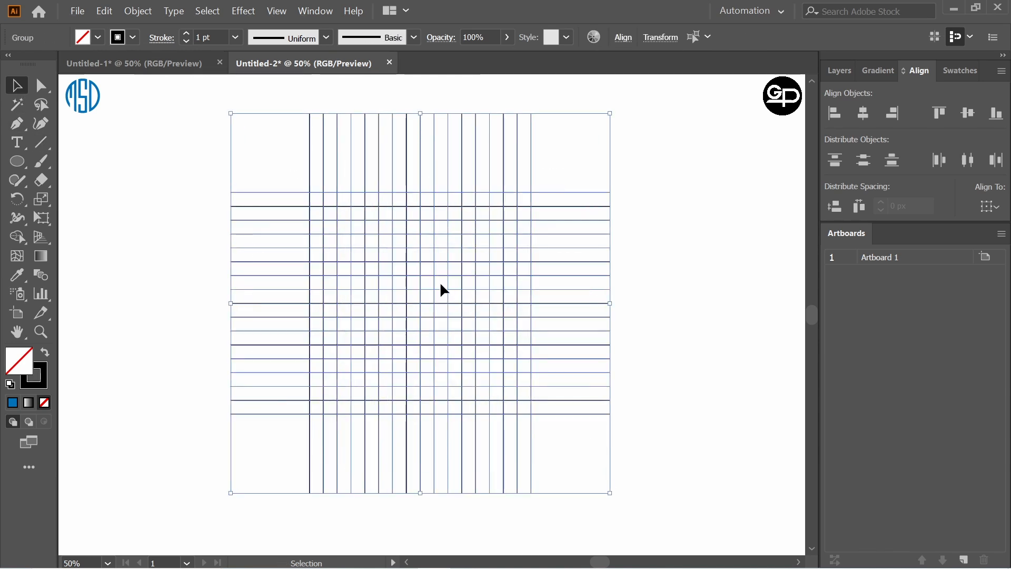
pyautogui.moveTo(432, 272); pyautogui.dragTo(437, 278)
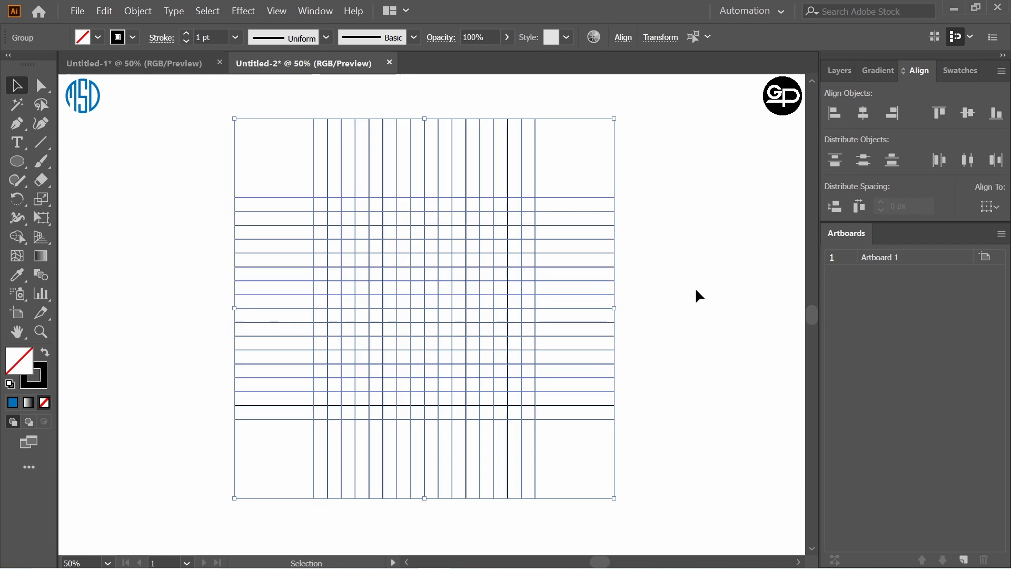
pyautogui.click(718, 289)
# - Draw a circle with the Ellipse tool that exactly spans the square area where the grid lines cross
pyautogui.click(24, 164)
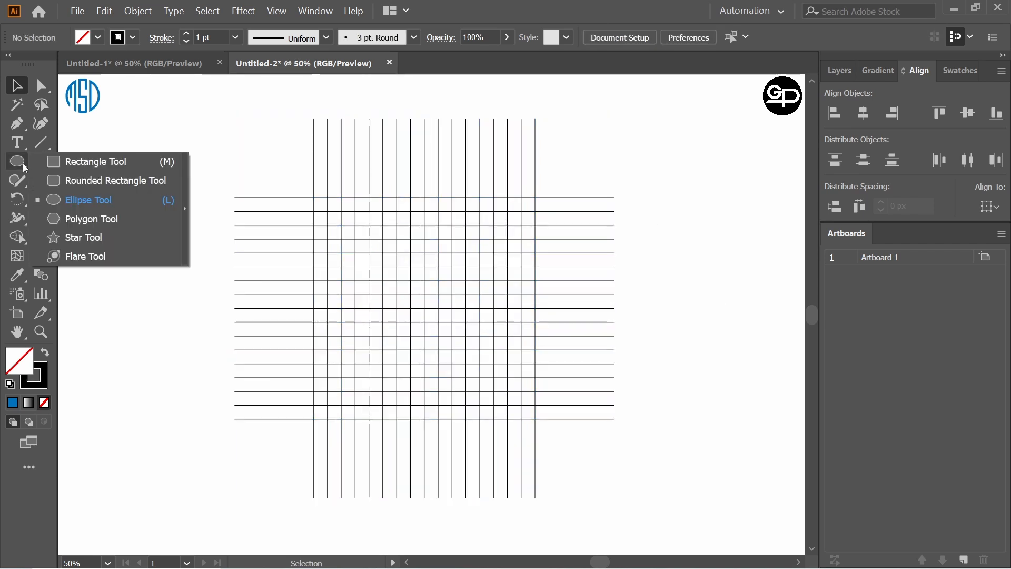
pyautogui.click(73, 200)
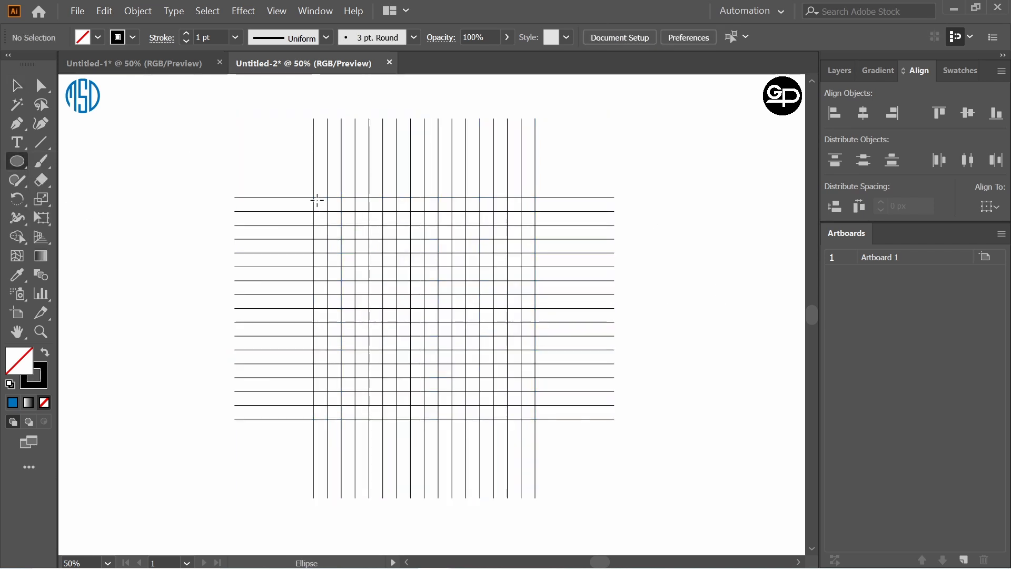
pyautogui.moveTo(315, 199); pyautogui.dragTo(536, 420)
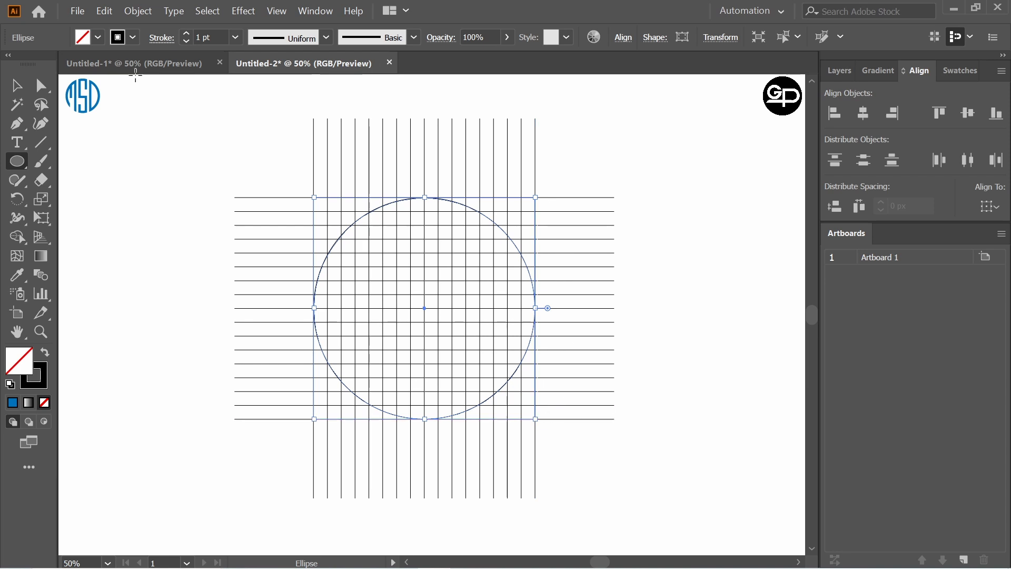
# - Copy the circle, paste it in front, and shrink the copy concentrically by one grid cell on each side
pyautogui.click(110, 16)
pyautogui.click(129, 67)
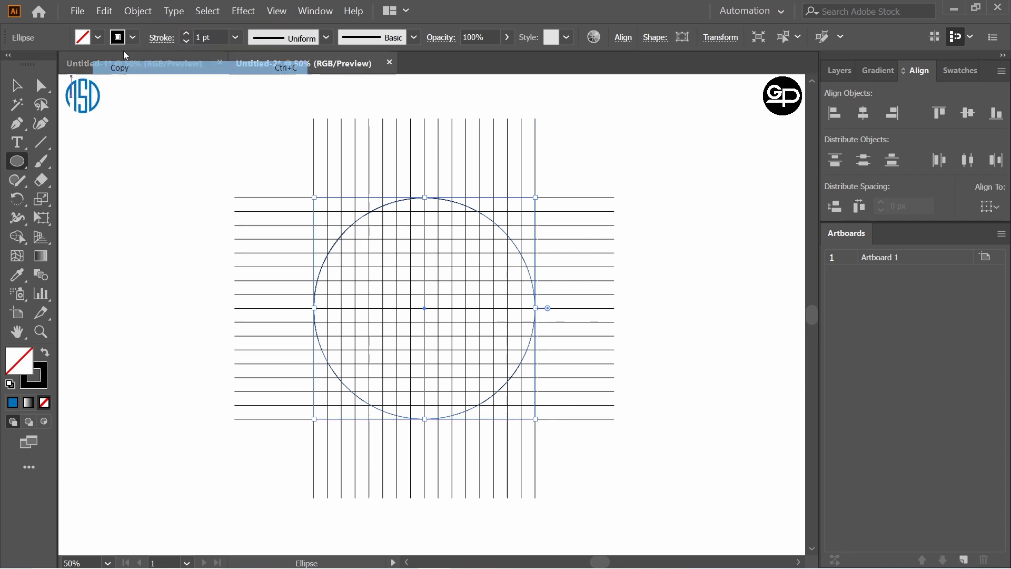
pyautogui.click(105, 11)
pyautogui.click(145, 93)
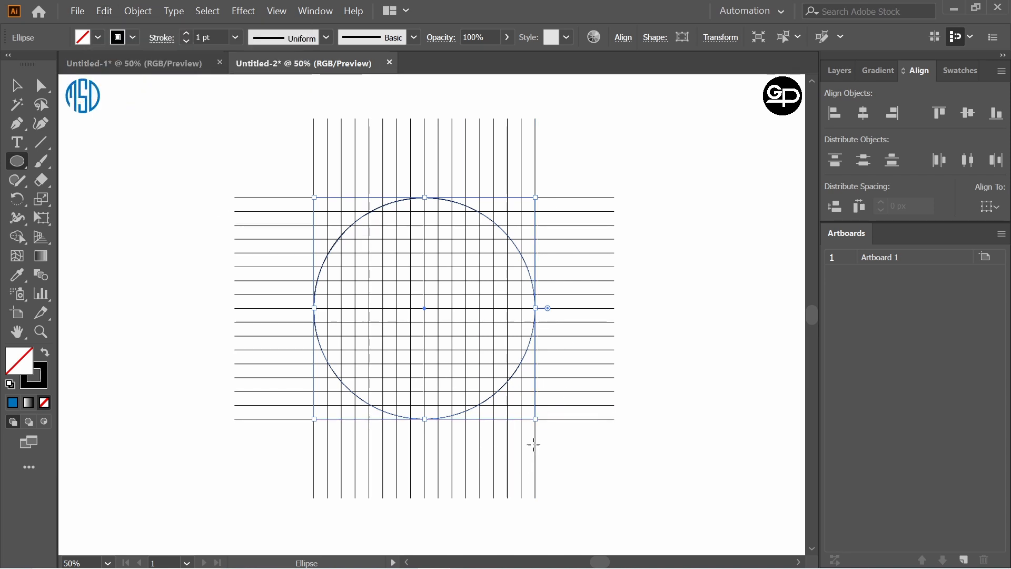
pyautogui.moveTo(536, 419); pyautogui.dragTo(533, 406)
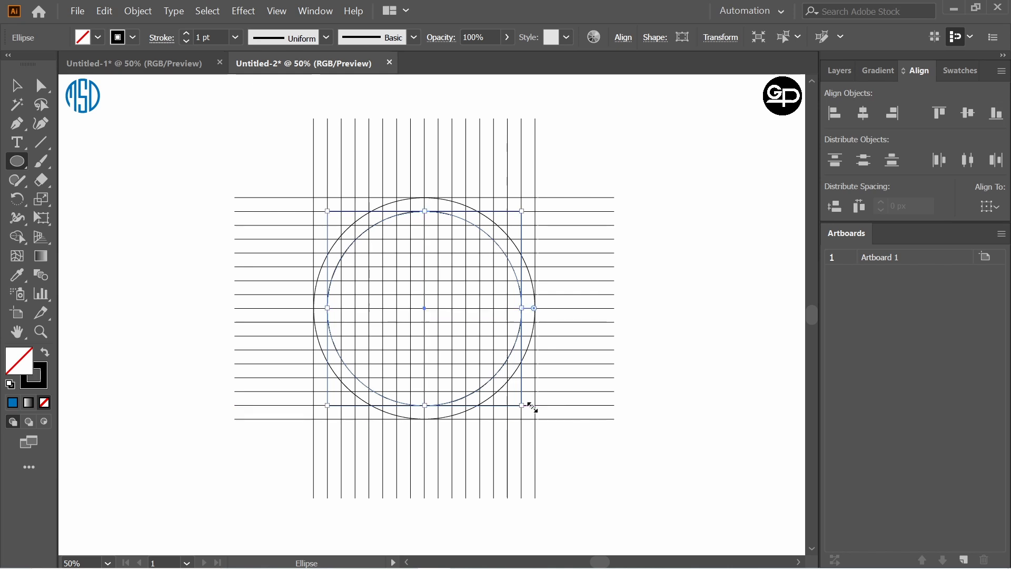
pyautogui.click(17, 85)
pyautogui.click(260, 166)
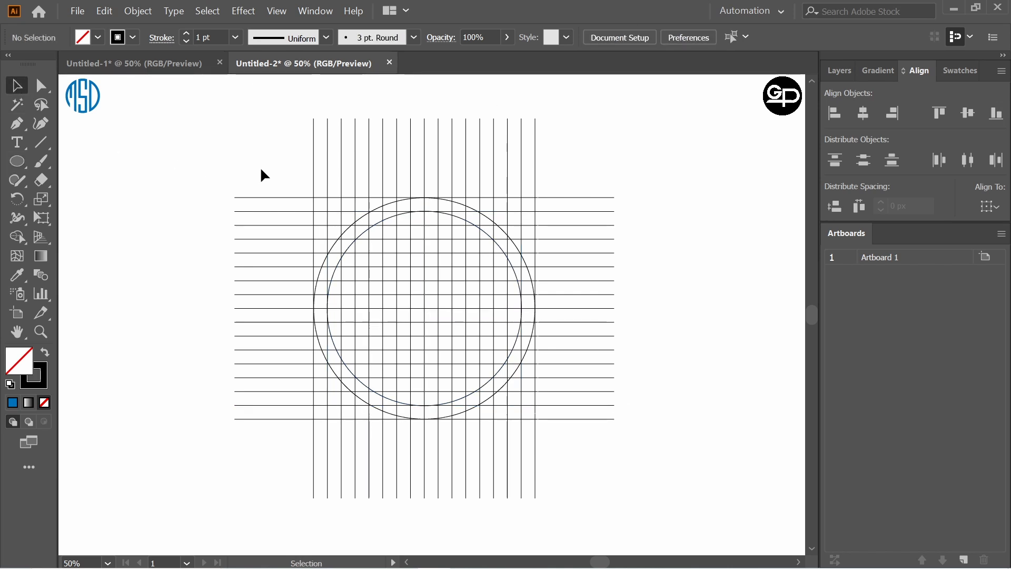
# - Select all the artwork and merge the left arc between the two circles with the Shape Builder tool
pyautogui.hotkey('ctrl', 'a')
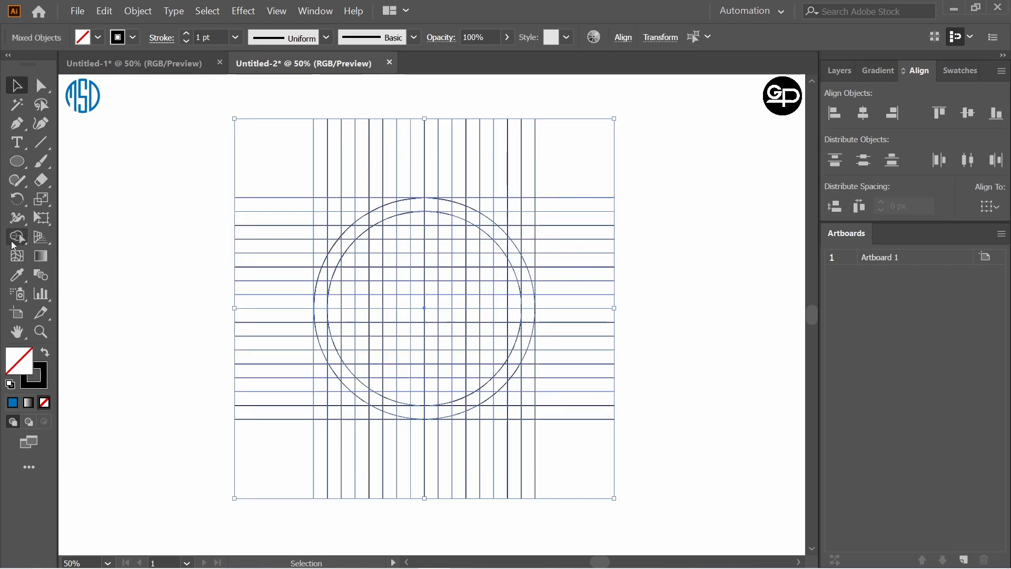
pyautogui.moveTo(17, 238); pyautogui.dragTo(89, 225)
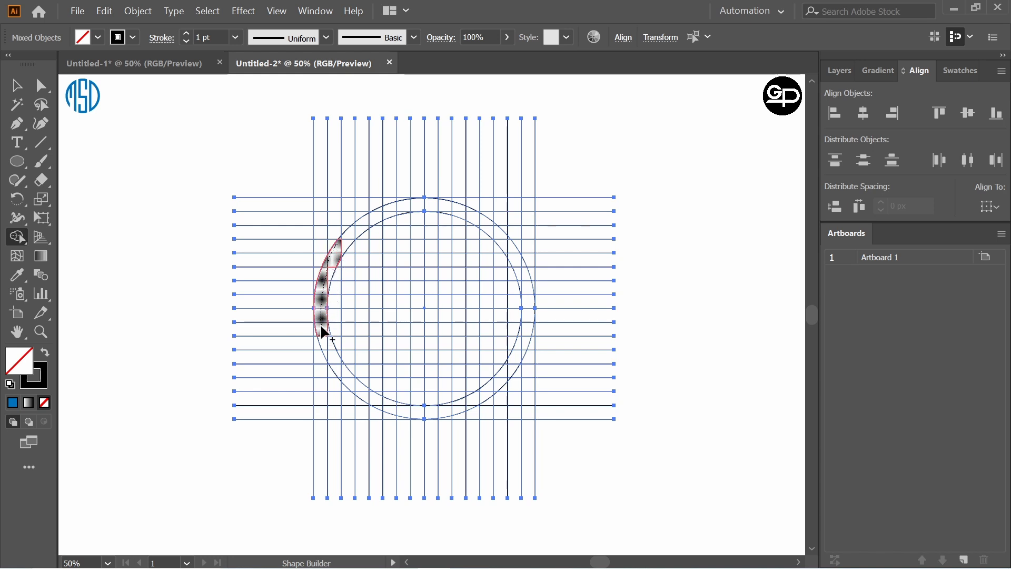
pyautogui.moveTo(322, 327)
pyautogui.mouseDown()
pyautogui.moveTo(334, 369)
pyautogui.moveTo(322, 339)
pyautogui.mouseUp()
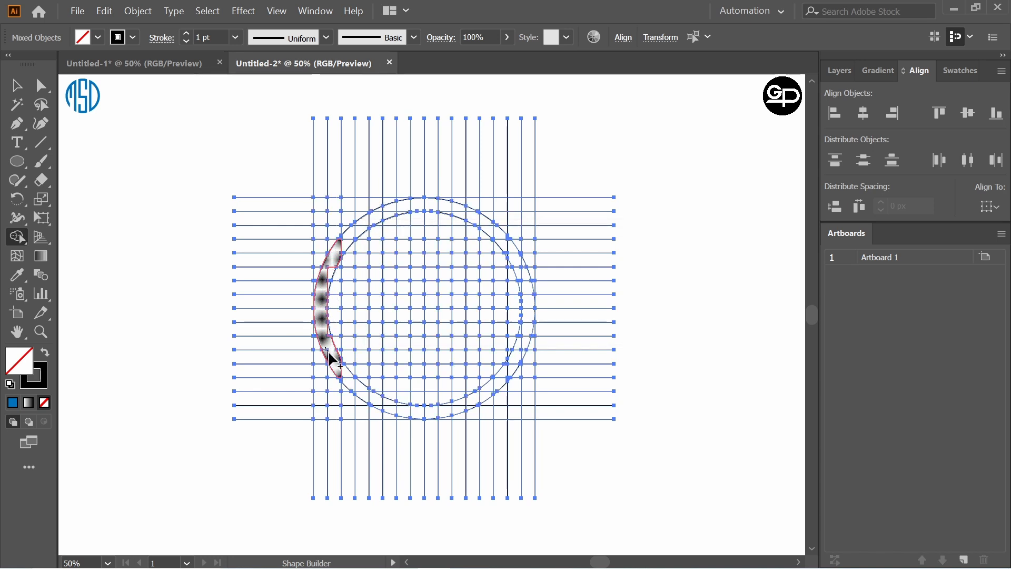
# - Set the fill color to blue and apply it to the merged left arc of the ring
pyautogui.click(98, 38)
pyautogui.click(122, 78)
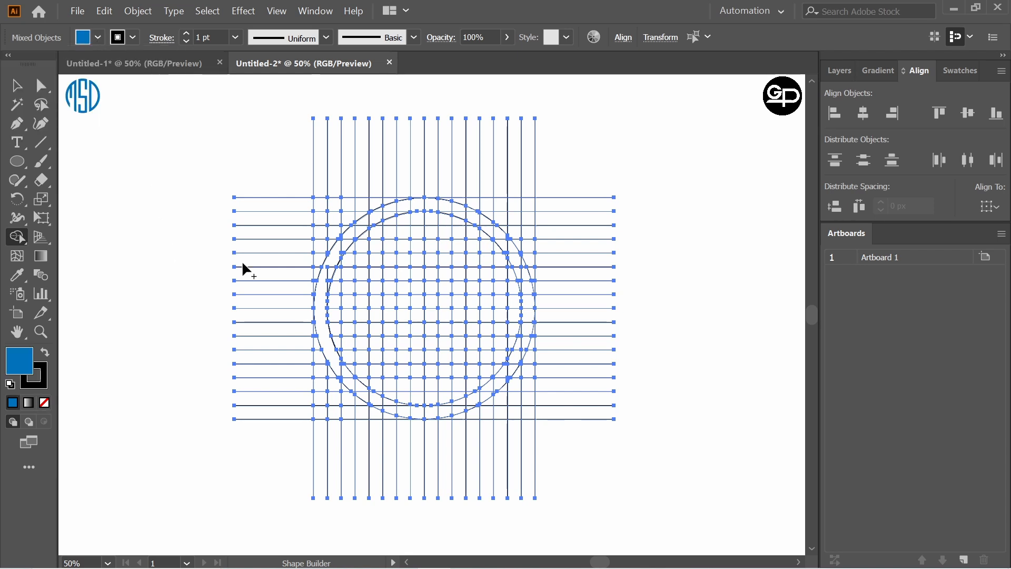
pyautogui.click(323, 304)
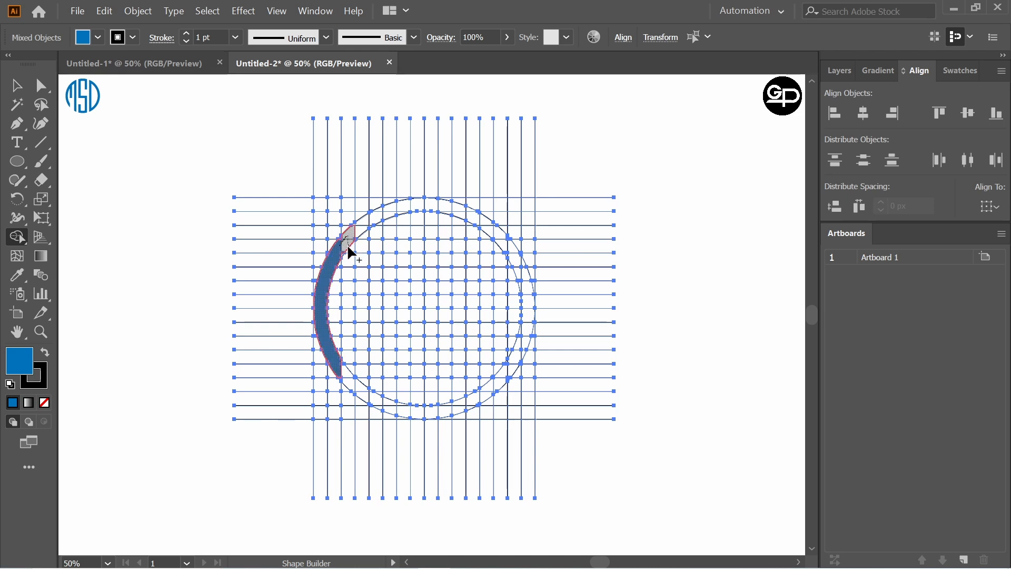
# - Build the rest of the letter M by merging a short middle leg and a full-height right leg into the arc
pyautogui.moveTo(350, 308); pyautogui.dragTo(342, 238)
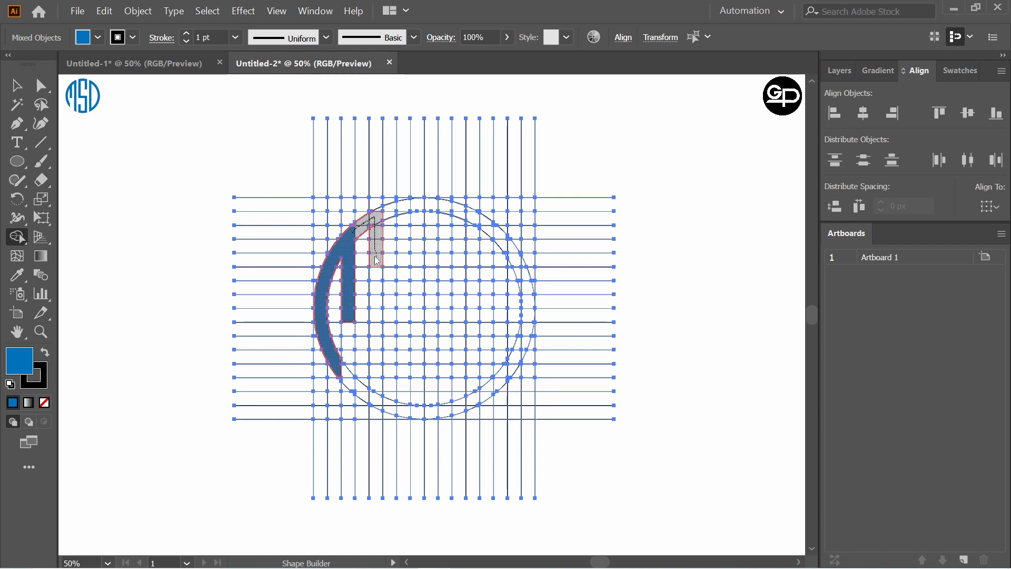
pyautogui.moveTo(377, 261); pyautogui.dragTo(374, 218)
pyautogui.moveTo(378, 391); pyautogui.dragTo(380, 402)
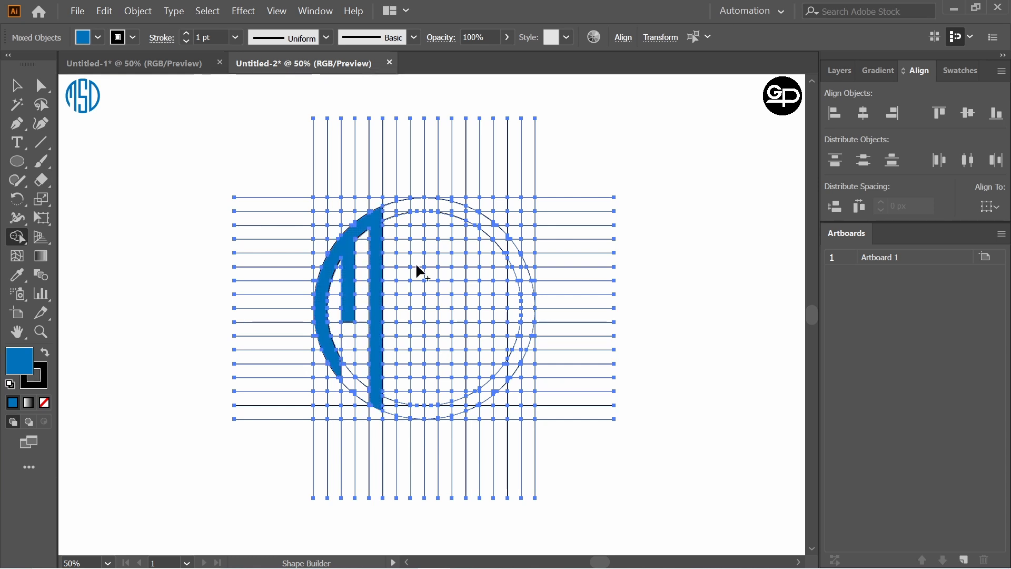
# - Build a blocky letter S in the center of the circle by merging one-cell-wide grid regions with Shape Builder
pyautogui.moveTo(422, 203)
pyautogui.mouseDown()
pyautogui.moveTo(402, 205)
pyautogui.moveTo(400, 298)
pyautogui.mouseUp()
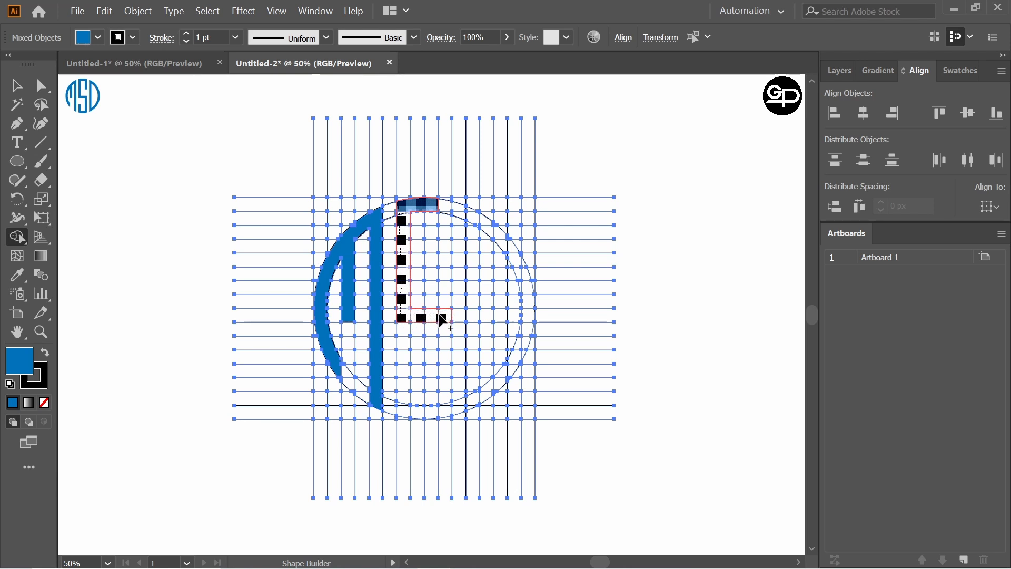
pyautogui.moveTo(442, 320); pyautogui.dragTo(447, 324)
pyautogui.moveTo(445, 407)
pyautogui.mouseDown()
pyautogui.moveTo(407, 408)
pyautogui.moveTo(409, 377)
pyautogui.mouseUp()
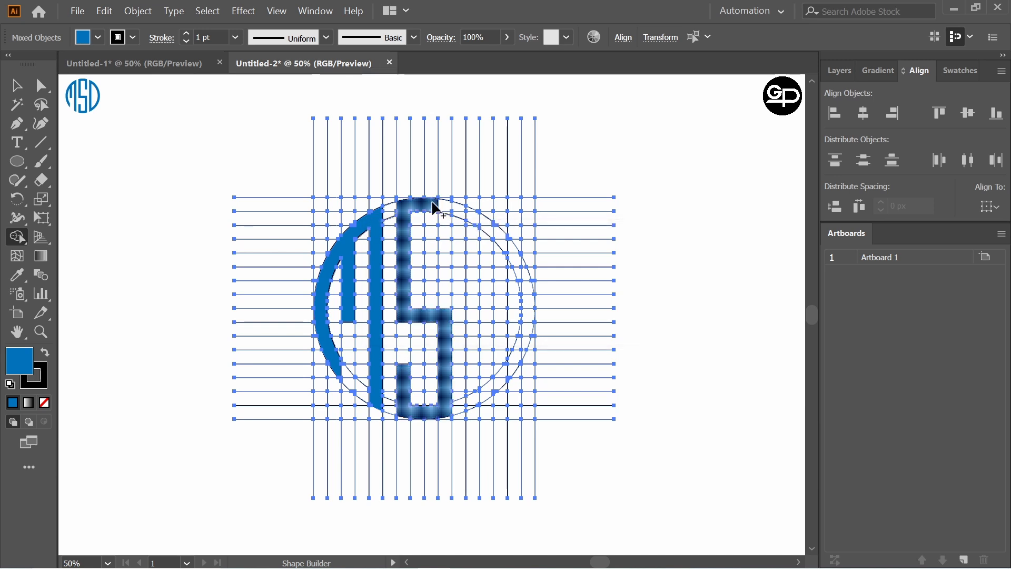
pyautogui.moveTo(433, 208); pyautogui.dragTo(437, 209)
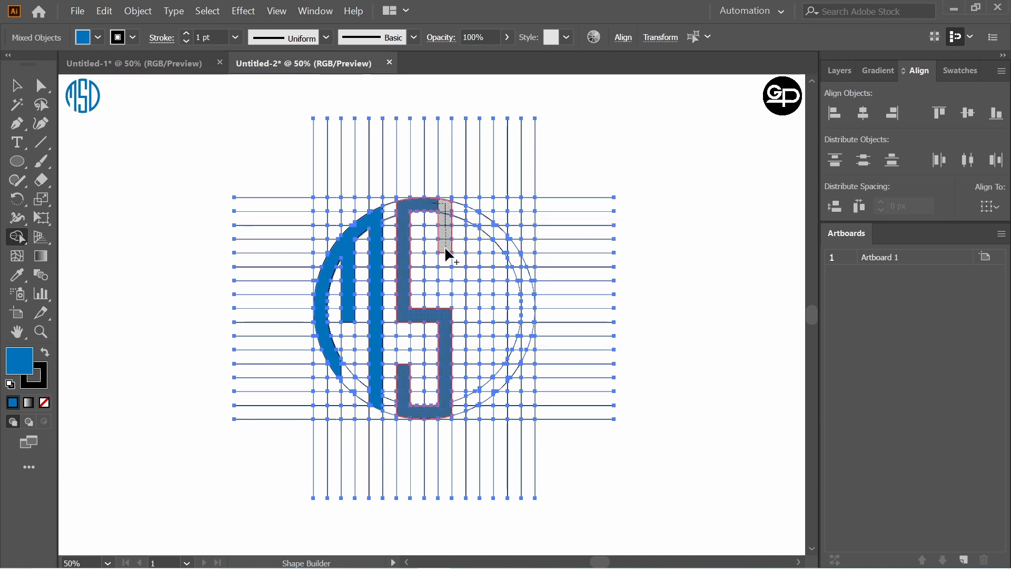
pyautogui.moveTo(446, 262); pyautogui.dragTo(447, 262)
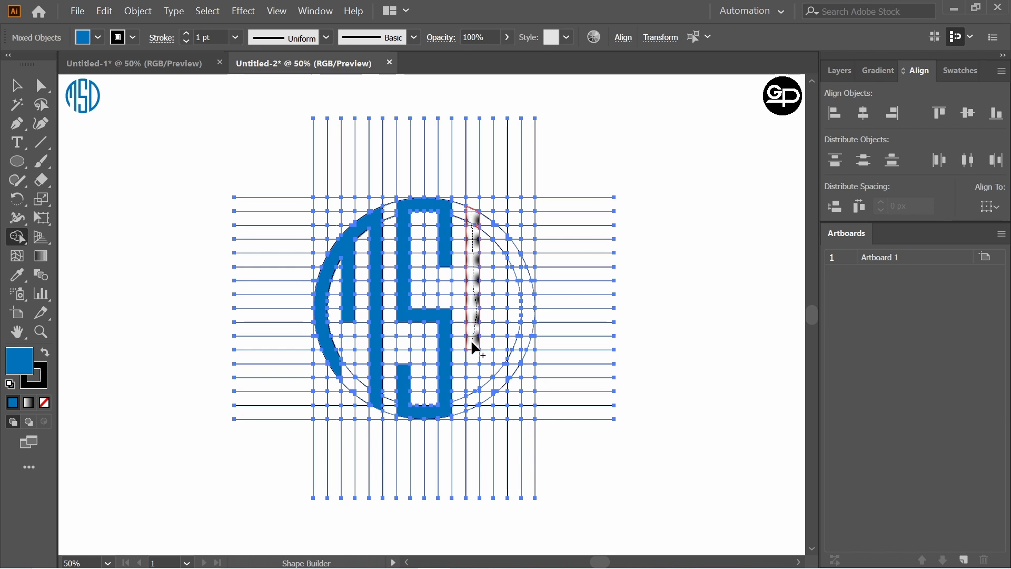
# - Build the letter D by merging a full-height vertical bar right of the S with the right arc of the ring
pyautogui.moveTo(473, 411)
pyautogui.mouseDown()
pyautogui.moveTo(484, 225)
pyautogui.moveTo(511, 260)
pyautogui.mouseUp()
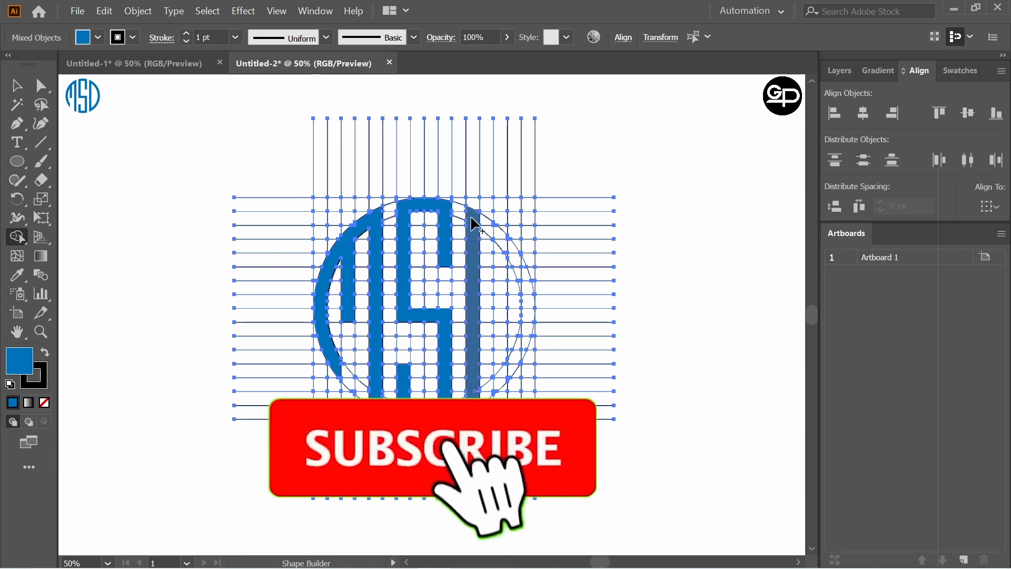
pyautogui.moveTo(518, 266)
pyautogui.mouseDown()
pyautogui.moveTo(528, 329)
pyautogui.moveTo(502, 391)
pyautogui.mouseUp()
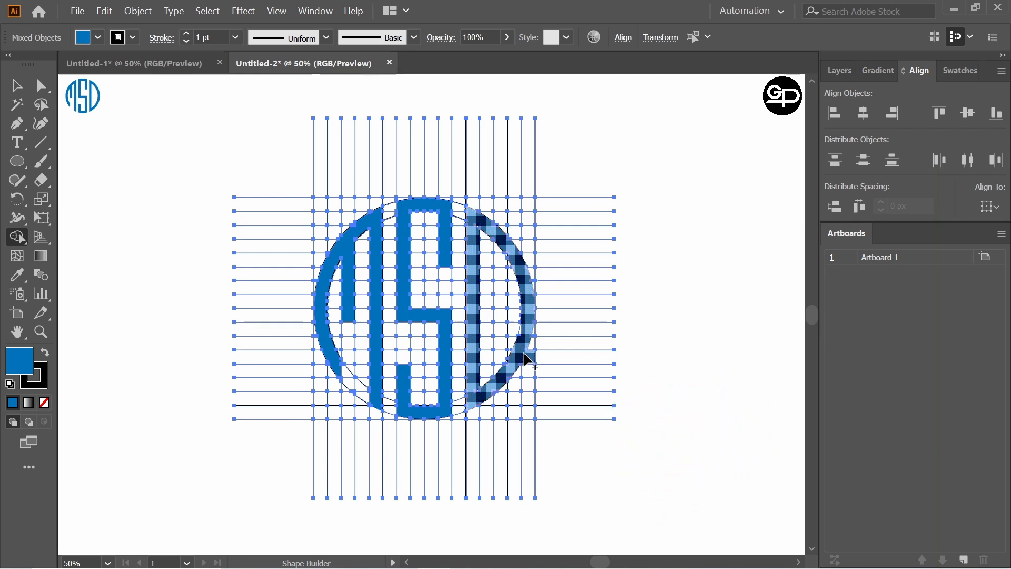
pyautogui.press('v')
pyautogui.hotkey('shift', 'm')
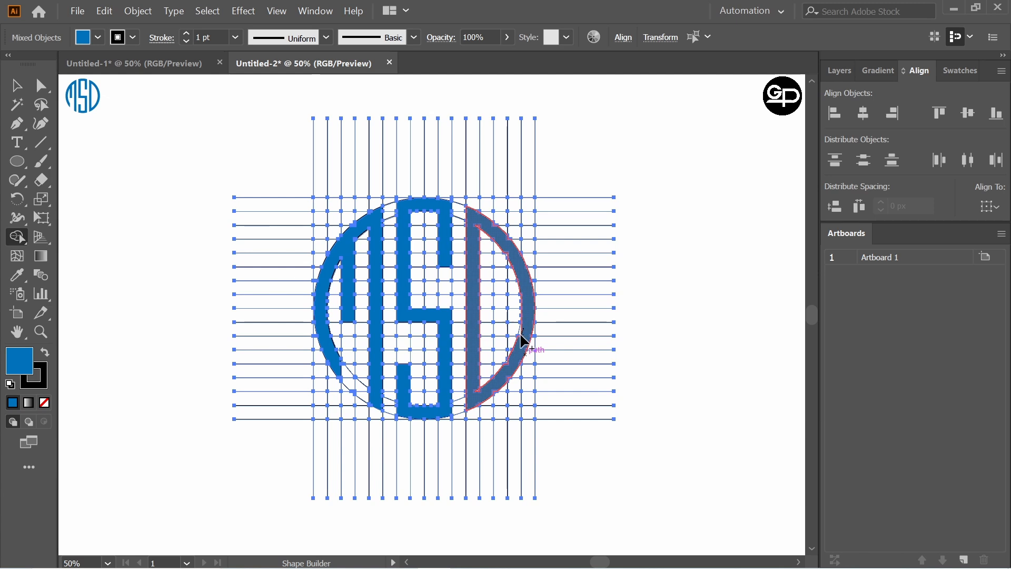
# - Merge the small leftover slivers along the lower right arc of the D into the letter with Shape Builder
pyautogui.click(523, 340)
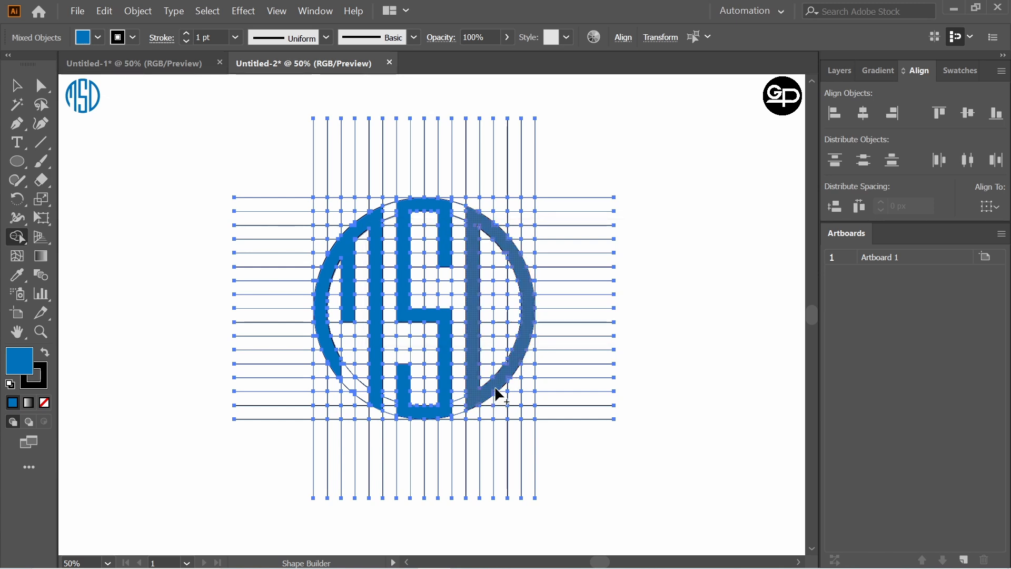
pyautogui.scroll(3, 478, 367)
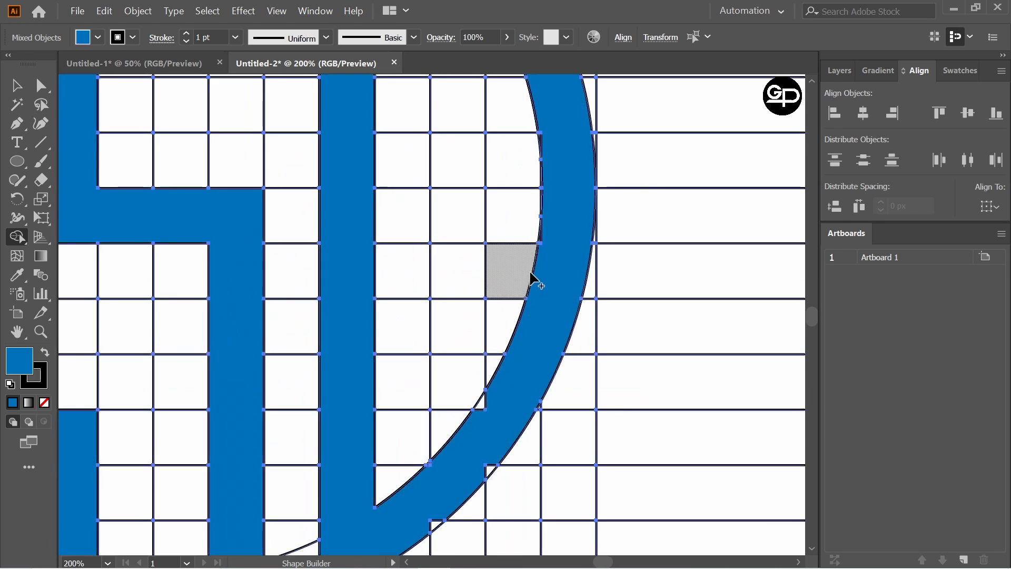
pyautogui.scroll(2, 535, 279)
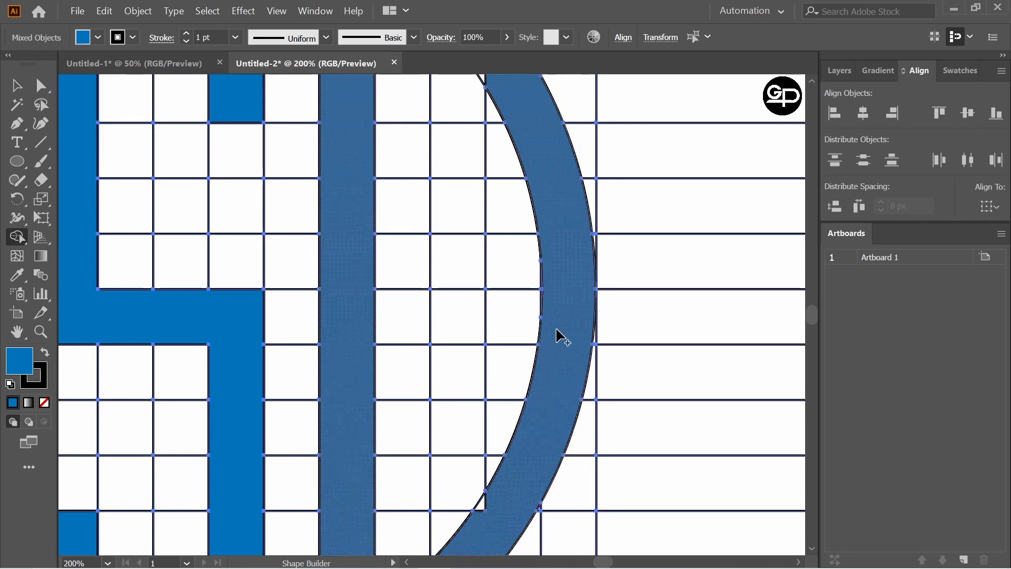
pyautogui.scroll(-1, 493, 469)
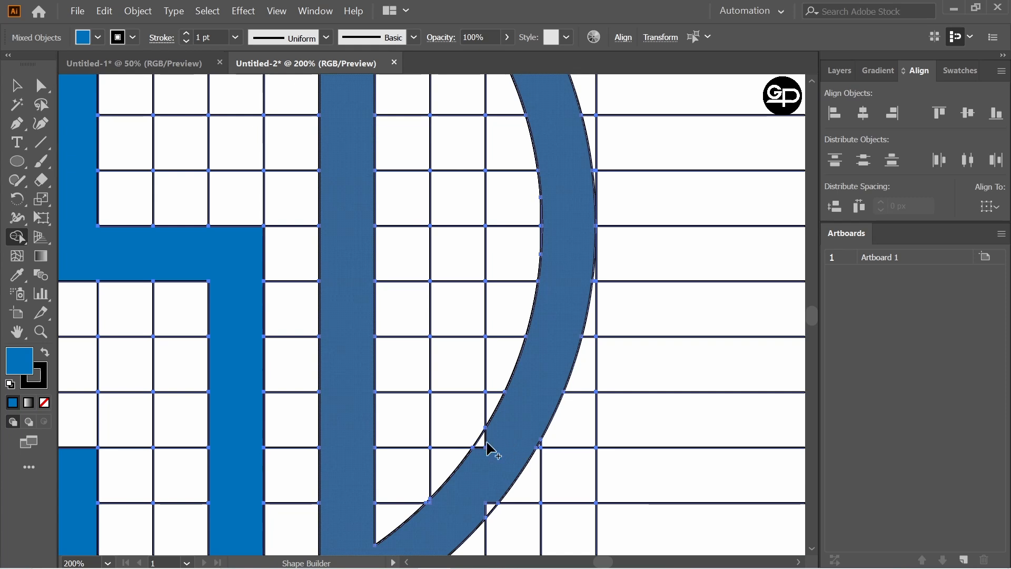
pyautogui.scroll(-2, 484, 457)
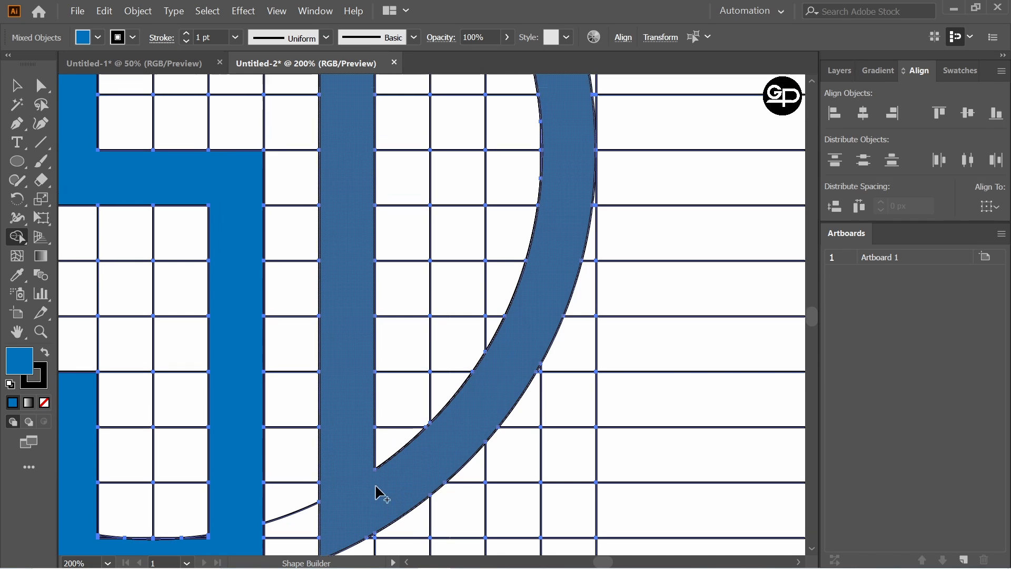
# - Merge the remaining slivers along the upper arc and inner top corner of the D into the letter
pyautogui.scroll(2, 391, 471)
pyautogui.scroll(1, 395, 462)
pyautogui.scroll(2, 421, 448)
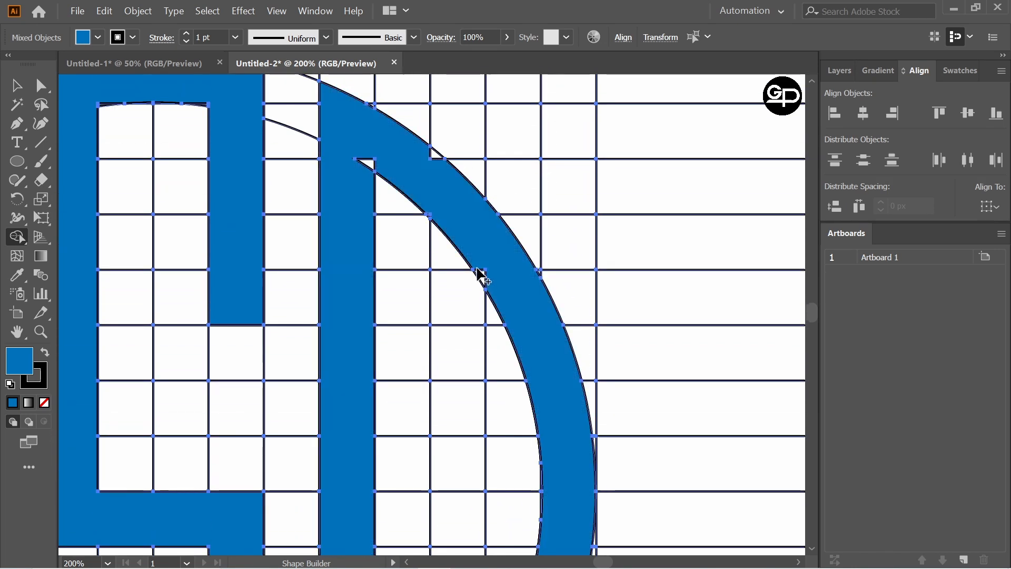
pyautogui.moveTo(489, 288)
pyautogui.mouseDown()
pyautogui.moveTo(439, 192)
pyautogui.moveTo(428, 218)
pyautogui.mouseUp()
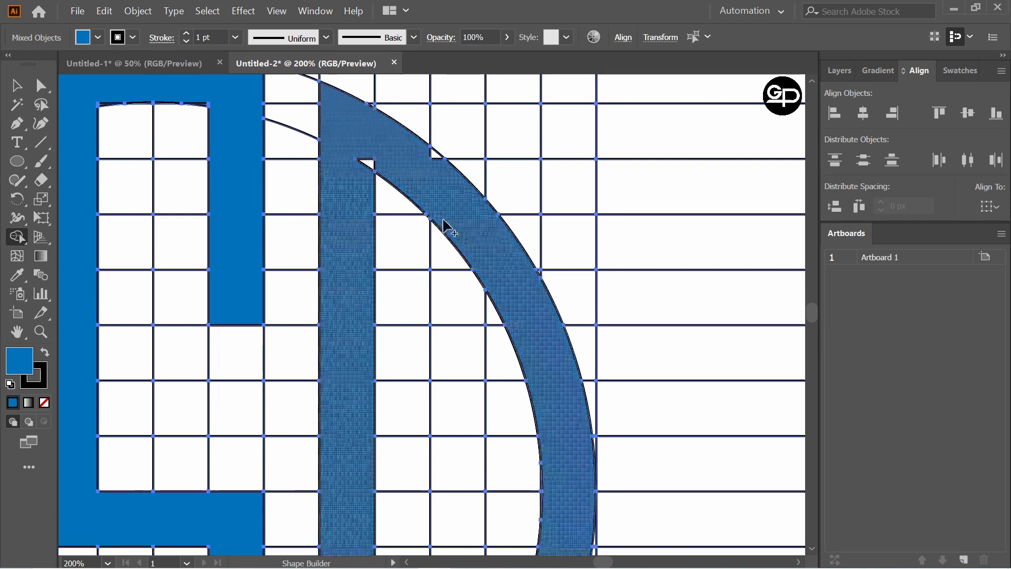
pyautogui.moveTo(442, 227); pyautogui.dragTo(428, 153)
pyautogui.moveTo(363, 156); pyautogui.dragTo(384, 171)
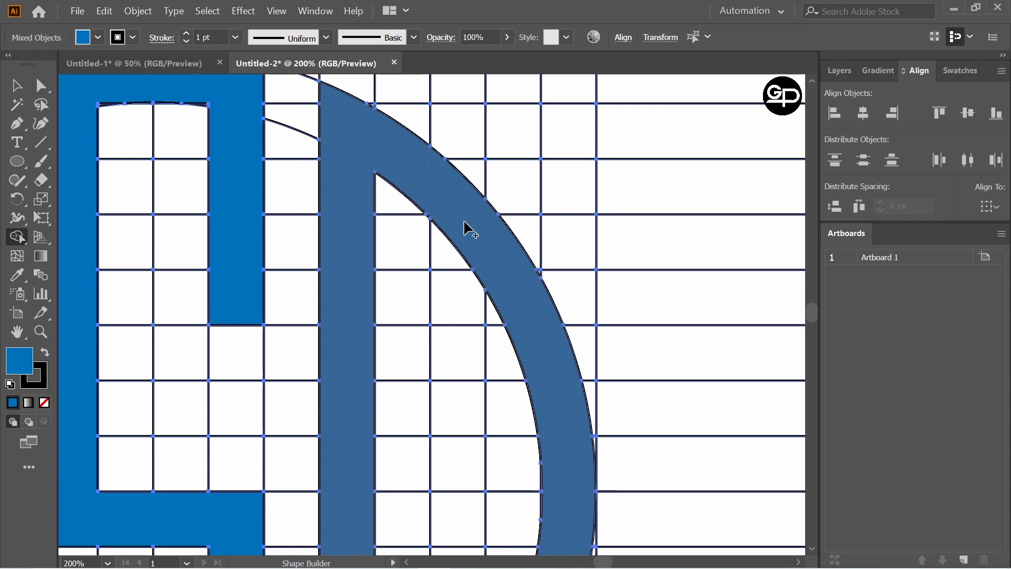
pyautogui.scroll(-1, 456, 231)
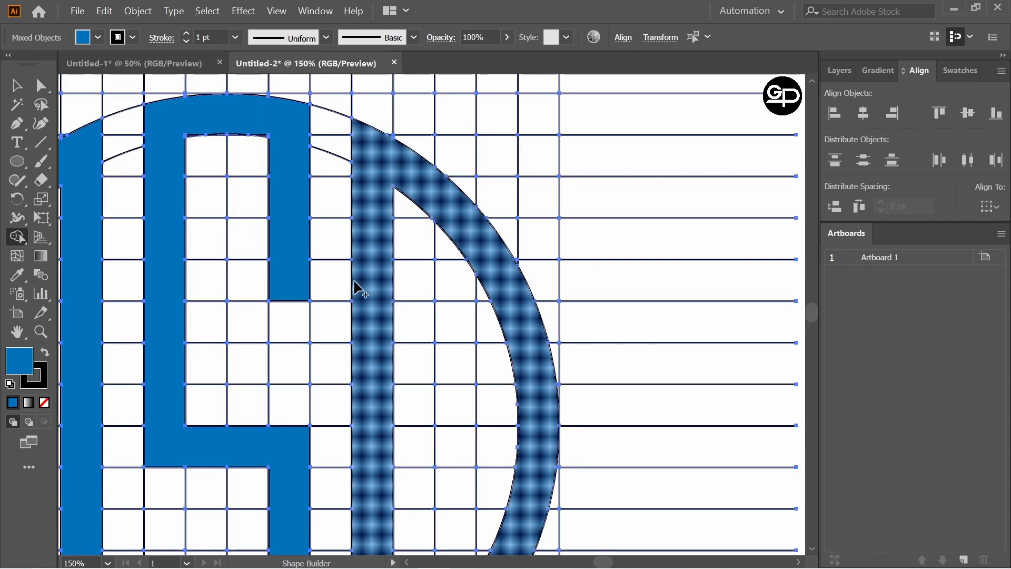
# - Clean the inner top edge of the S by merging its thin leftover slivers into the letter
pyautogui.scroll(2, 205, 132)
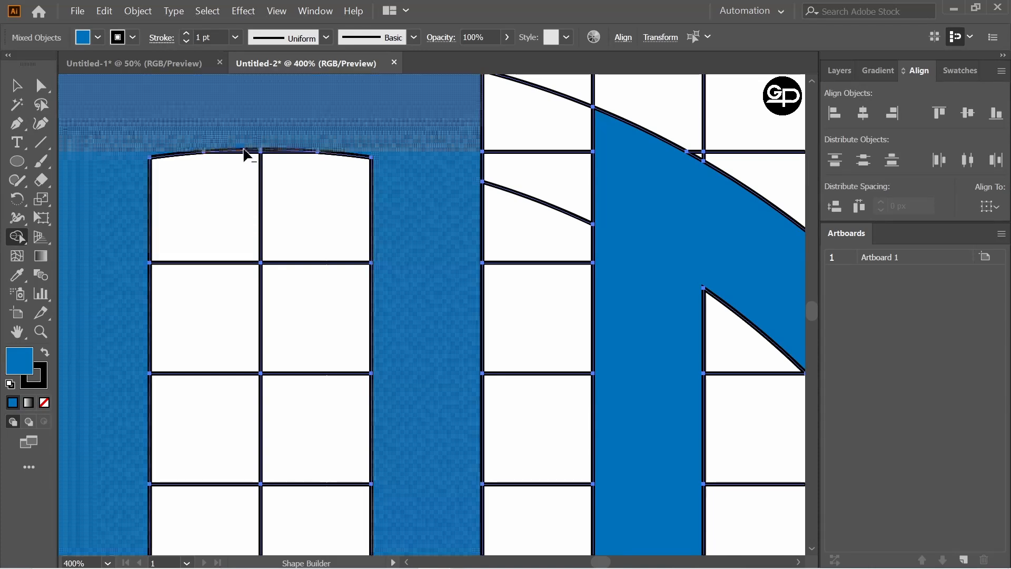
pyautogui.keyDown('alt'); pyautogui.click(276, 150); pyautogui.keyUp('alt')
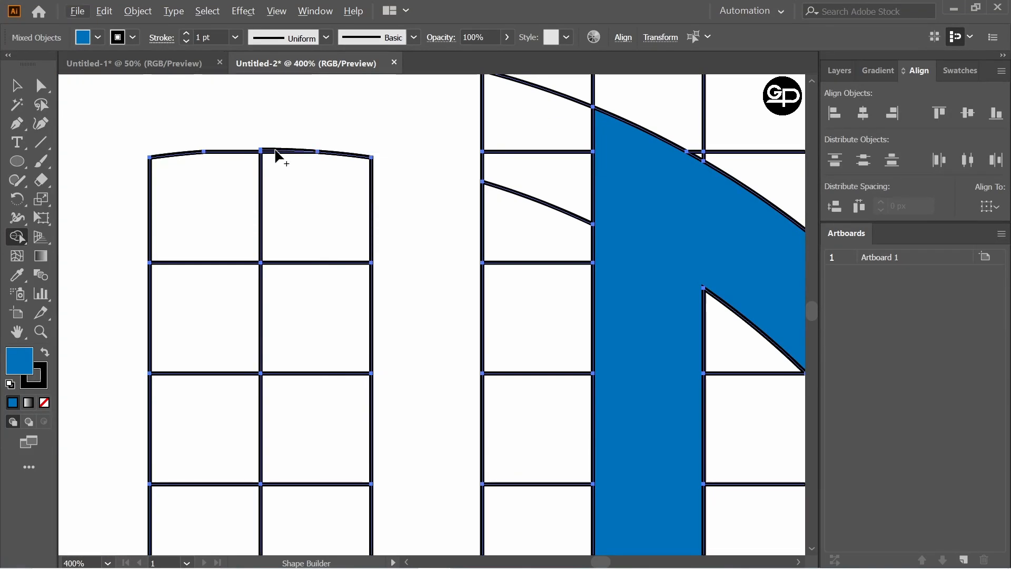
pyautogui.hotkey('ctrl', 'z')
pyautogui.keyDown('alt'); pyautogui.click(282, 151); pyautogui.keyUp('alt')
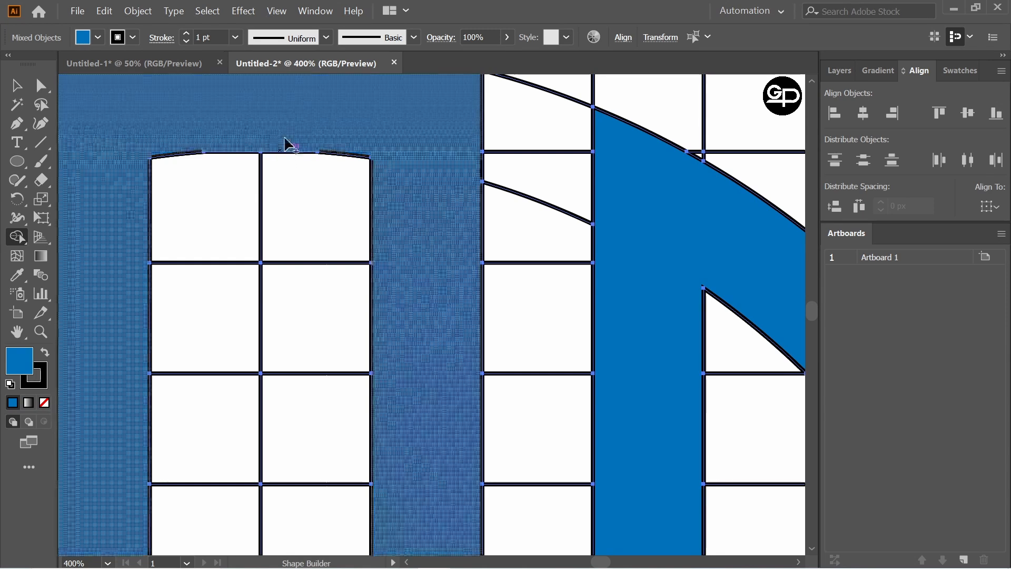
pyautogui.scroll(-3, 279, 152)
# - Smooth the inner bottom edge of the S by merging its thin corner slivers into the letter
pyautogui.scroll(-10, 313, 163)
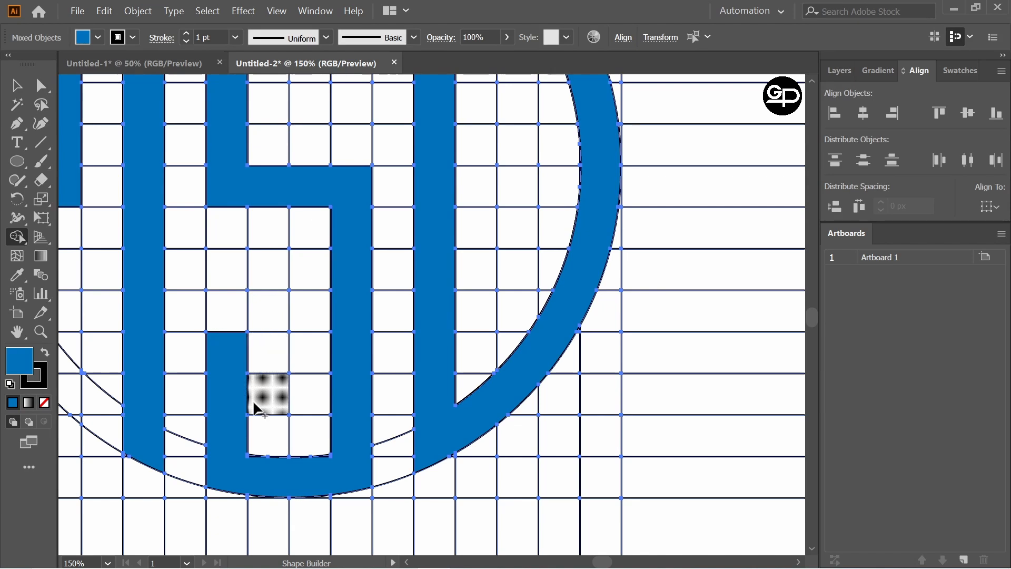
pyautogui.scroll(-3, 254, 406)
pyautogui.scroll(5, 282, 428)
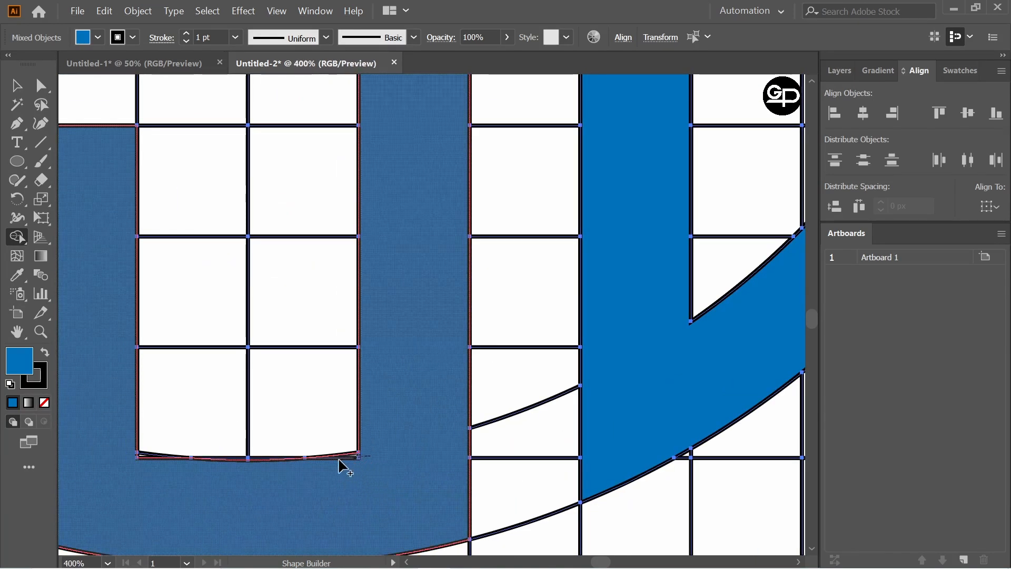
pyautogui.moveTo(339, 458); pyautogui.dragTo(317, 467)
pyautogui.moveTo(138, 457); pyautogui.dragTo(148, 460)
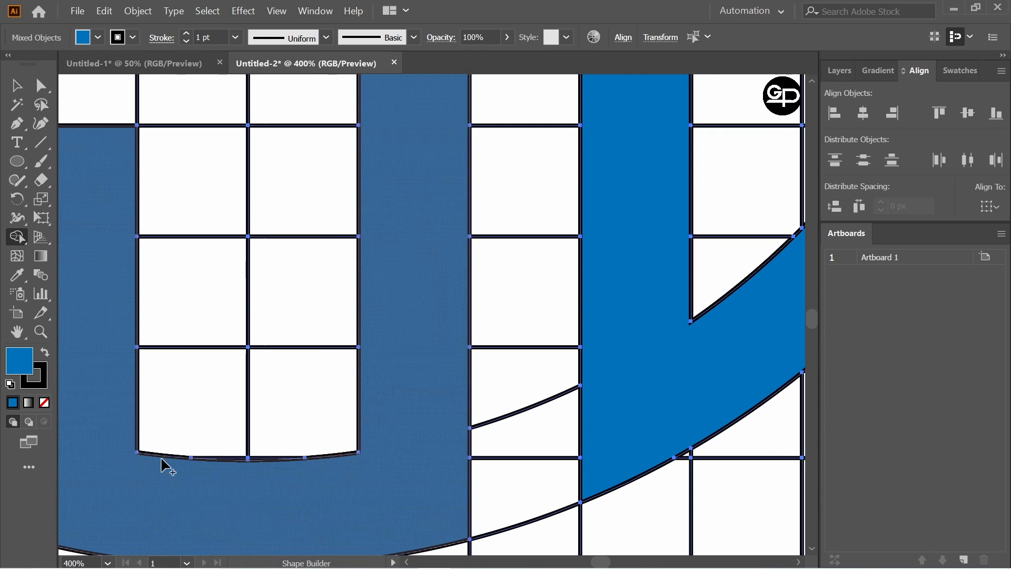
pyautogui.scroll(-3, 284, 406)
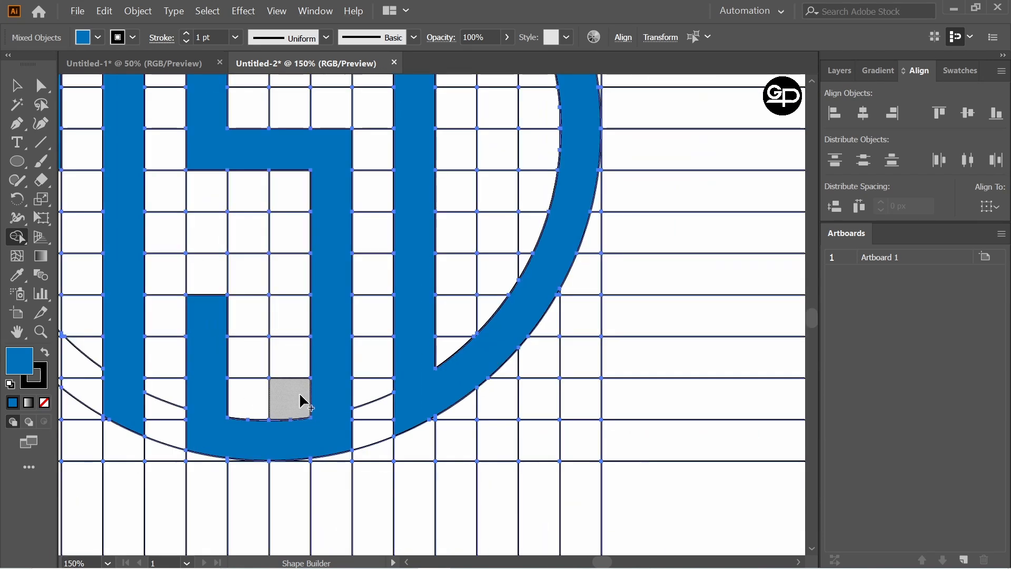
# - Merge the leftover slivers along the upper arc of the M into the letter
pyautogui.scroll(5, 154, 382)
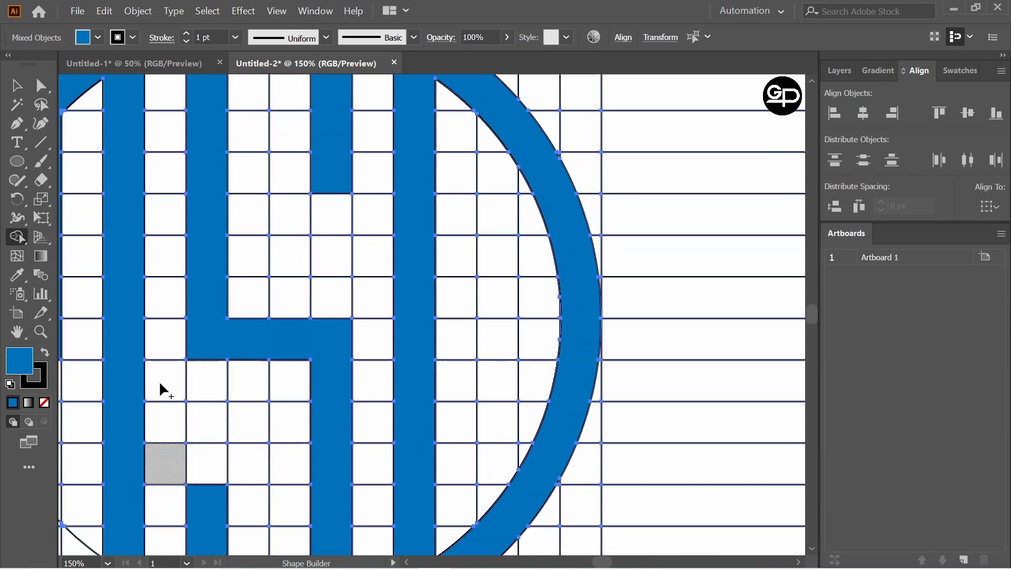
pyautogui.scroll(2, 159, 380)
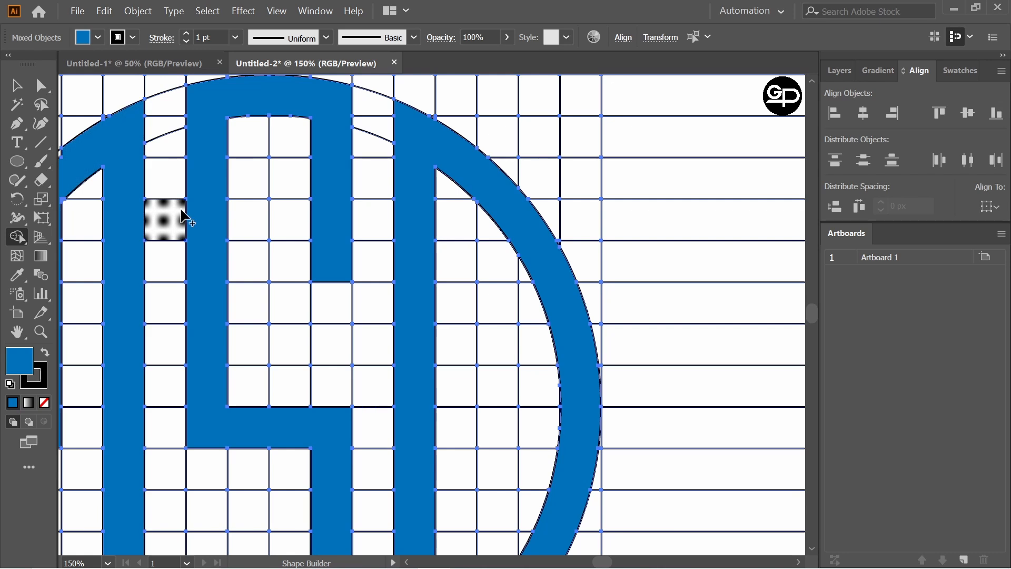
pyautogui.moveTo(244, 214); pyautogui.dragTo(384, 194)
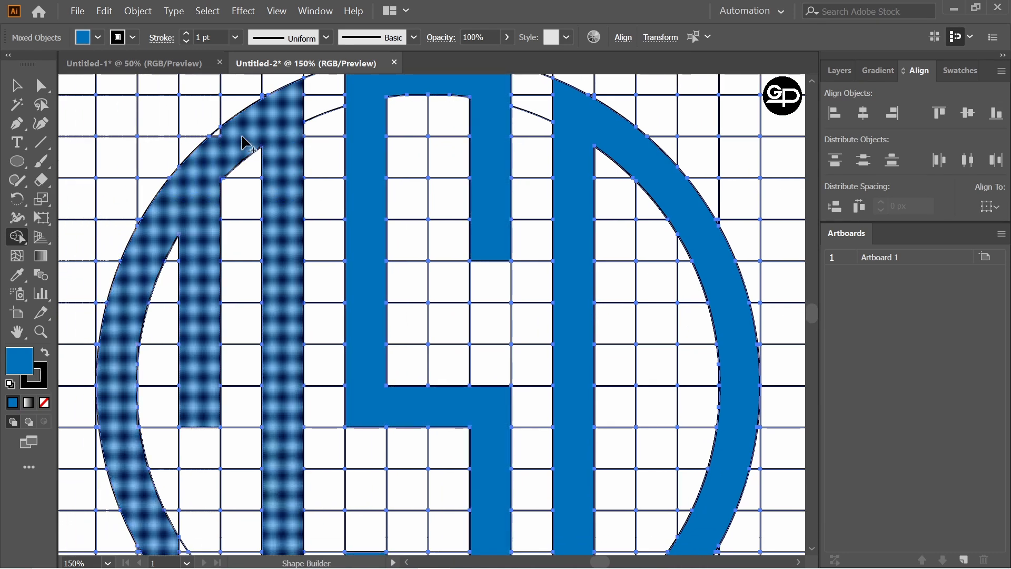
pyautogui.scroll(-1, 258, 132)
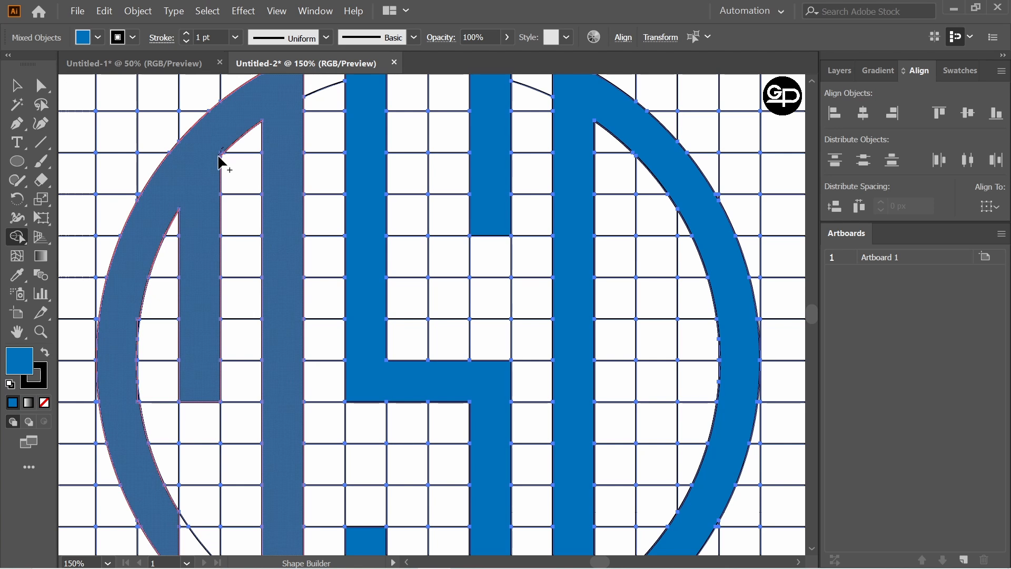
pyautogui.moveTo(219, 158); pyautogui.dragTo(151, 190)
pyautogui.scroll(-3, 158, 218)
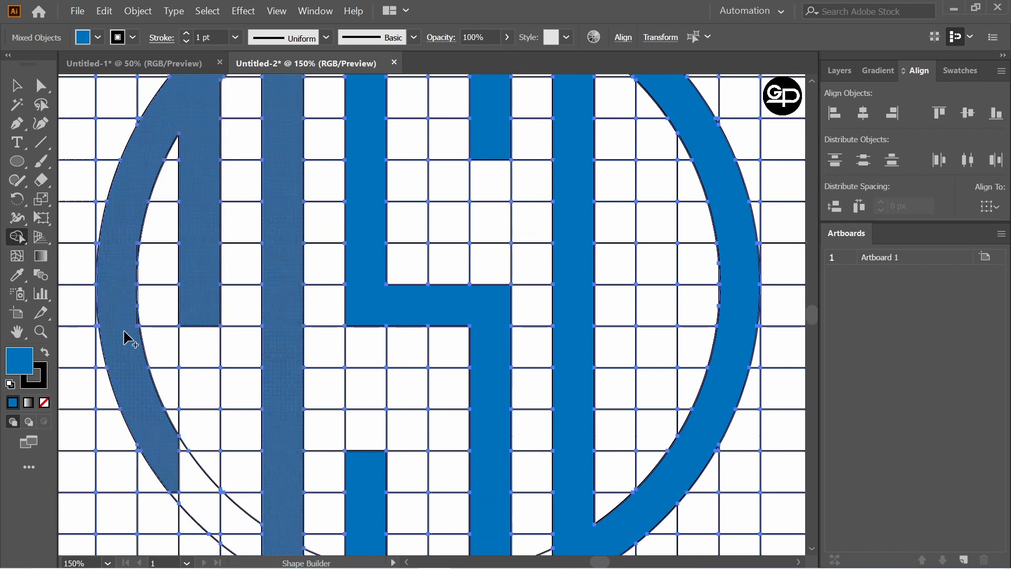
# - Merge the remaining slivers along the left and lower arc of the M and check its edges for gaps
pyautogui.scroll(2, 126, 336)
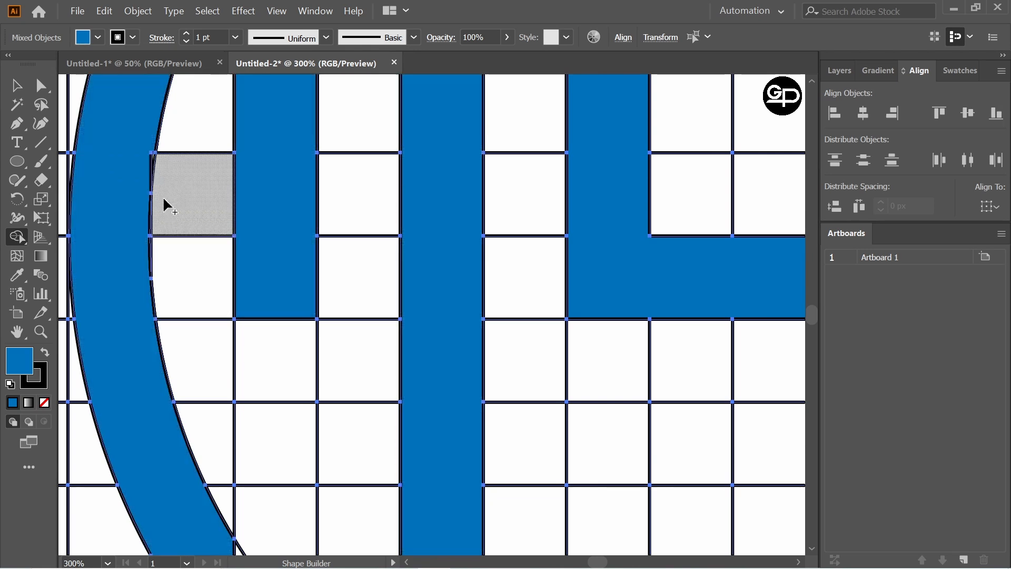
pyautogui.click(151, 169)
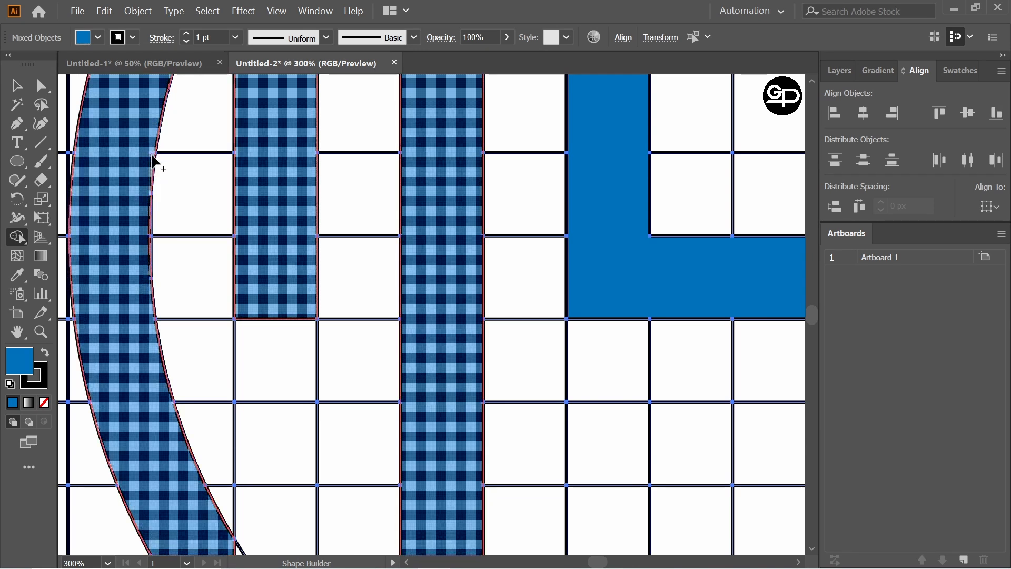
pyautogui.scroll(-8, 113, 225)
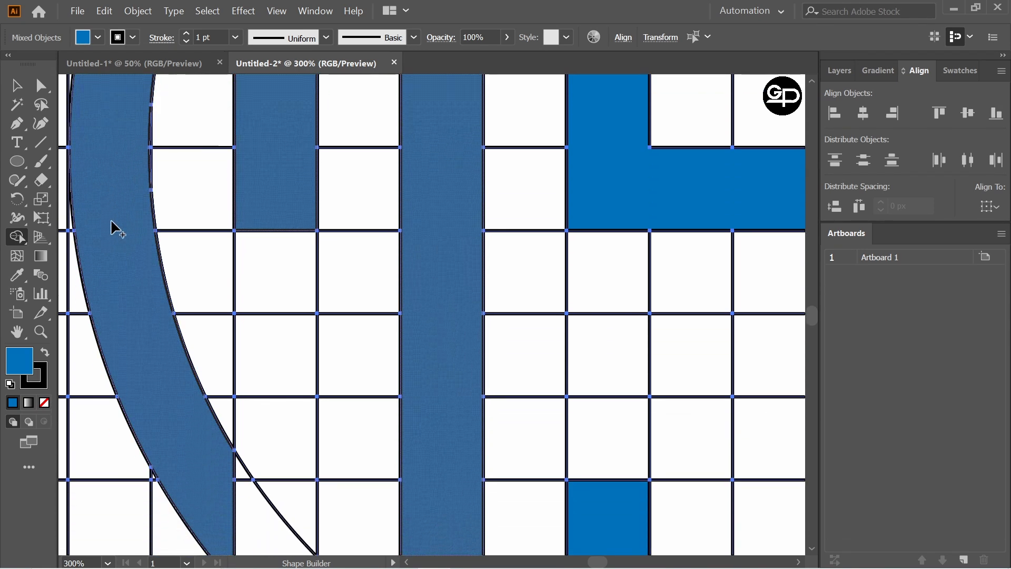
pyautogui.moveTo(214, 402); pyautogui.dragTo(230, 460)
pyautogui.scroll(-3, 399, 402)
pyautogui.scroll(-2, 399, 402)
pyautogui.scroll(9, 431, 402)
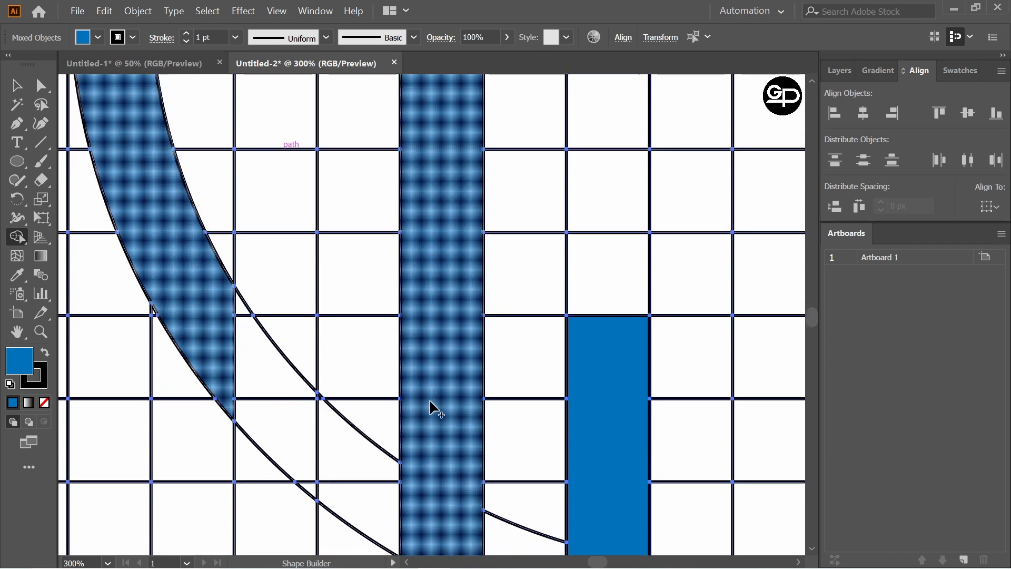
pyautogui.scroll(15, 427, 396)
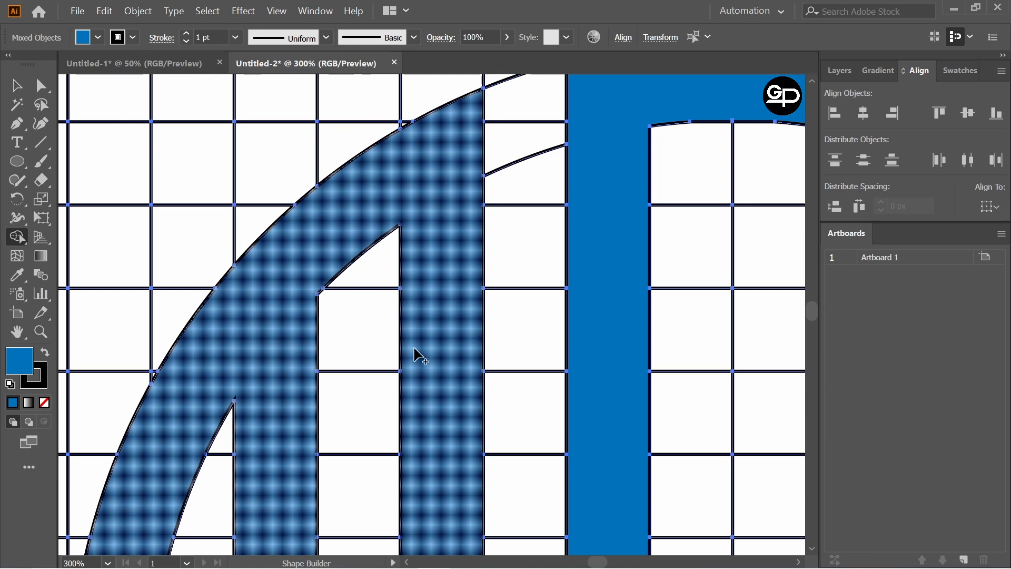
pyautogui.scroll(-4, 416, 354)
pyautogui.scroll(-2, 418, 349)
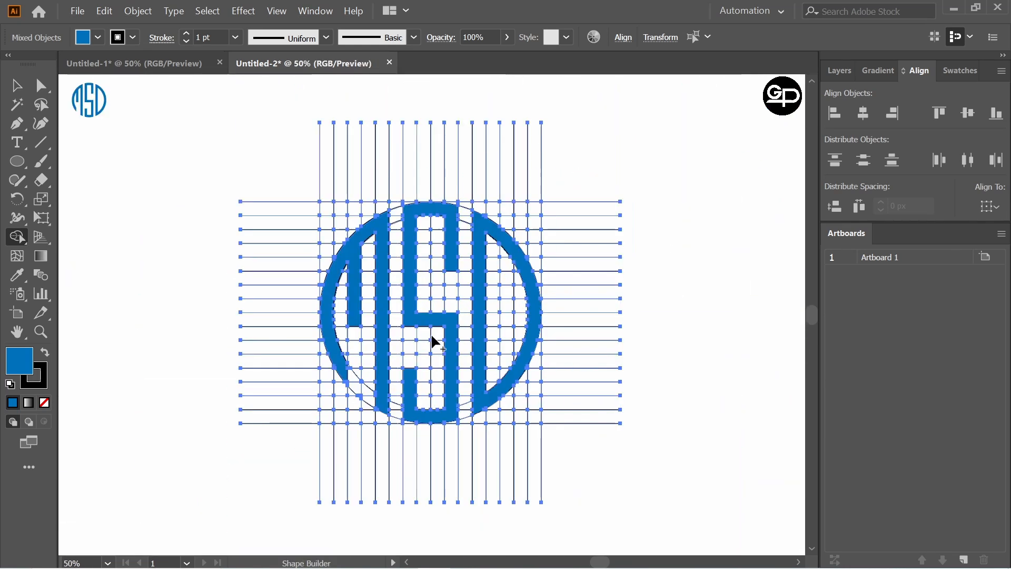
# - Cut the M, S and D shapes to the clipboard and delete the leftover grid lines and circle segments
pyautogui.click(23, 90)
pyautogui.click(158, 170)
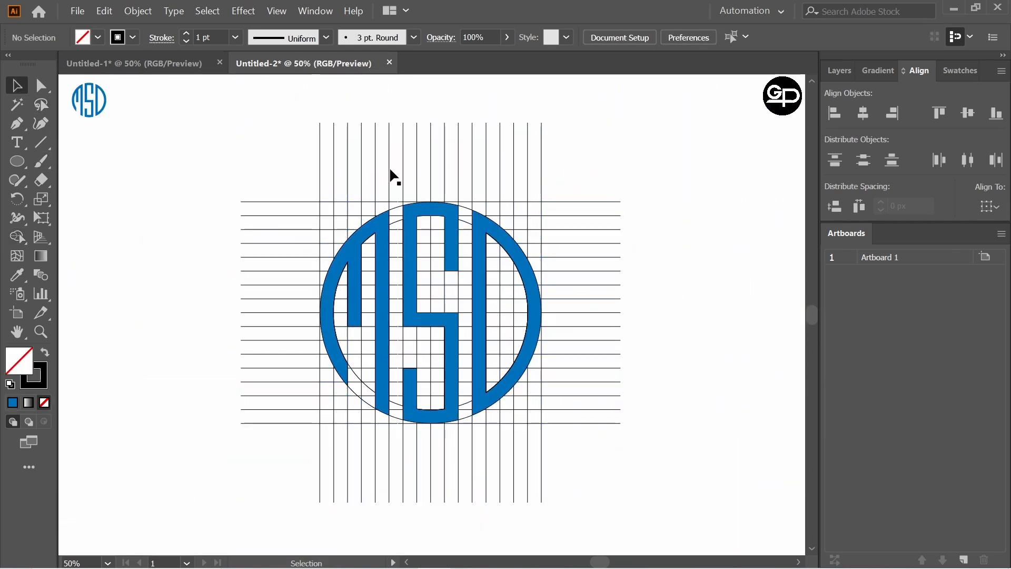
pyautogui.click(385, 248)
pyautogui.keyDown('shift'); pyautogui.click(430, 218); pyautogui.keyUp('shift')
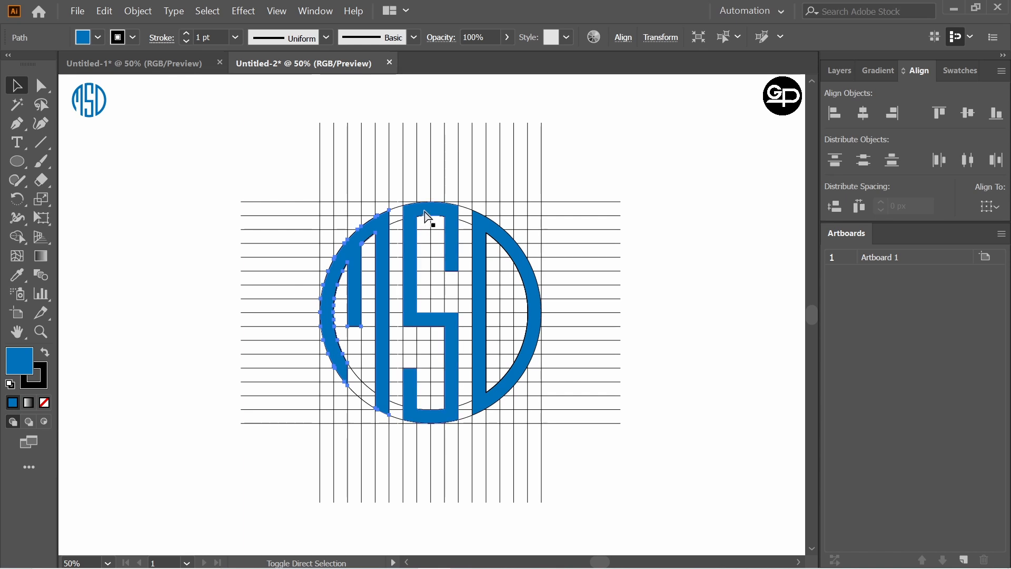
pyautogui.keyDown('shift'); pyautogui.click(490, 231); pyautogui.keyUp('shift')
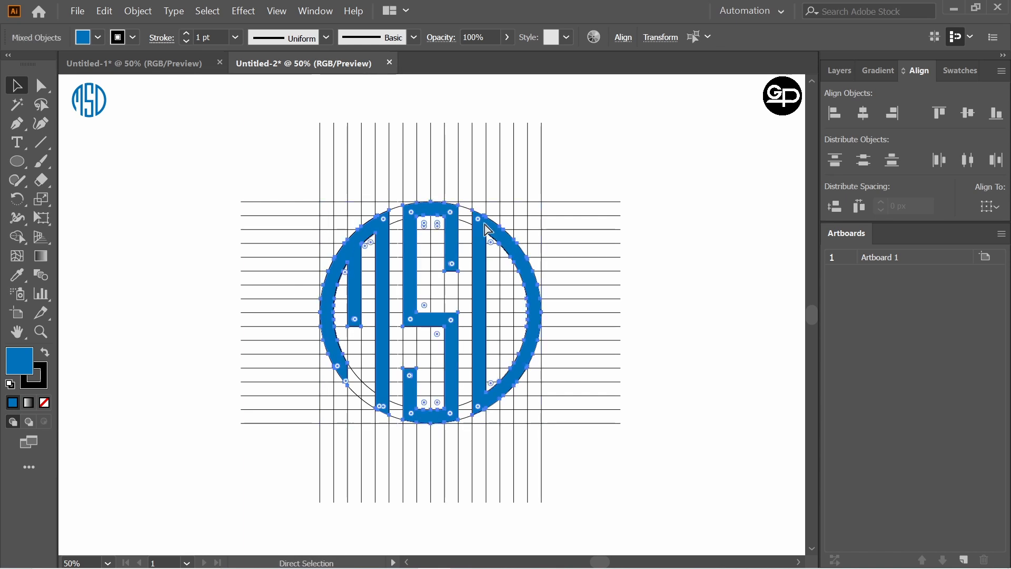
pyautogui.press('Delete')
pyautogui.moveTo(257, 139); pyautogui.dragTo(547, 421)
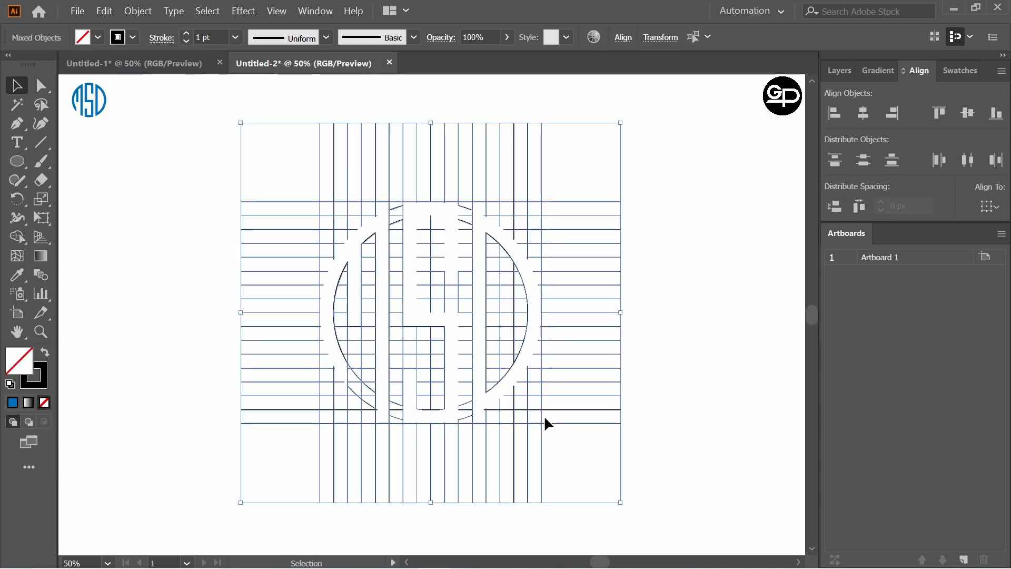
pyautogui.press('Delete')
# - Paste the three letters back onto the artboard and enlarge them proportionally from the center
pyautogui.hotkey('ctrl', 'v')
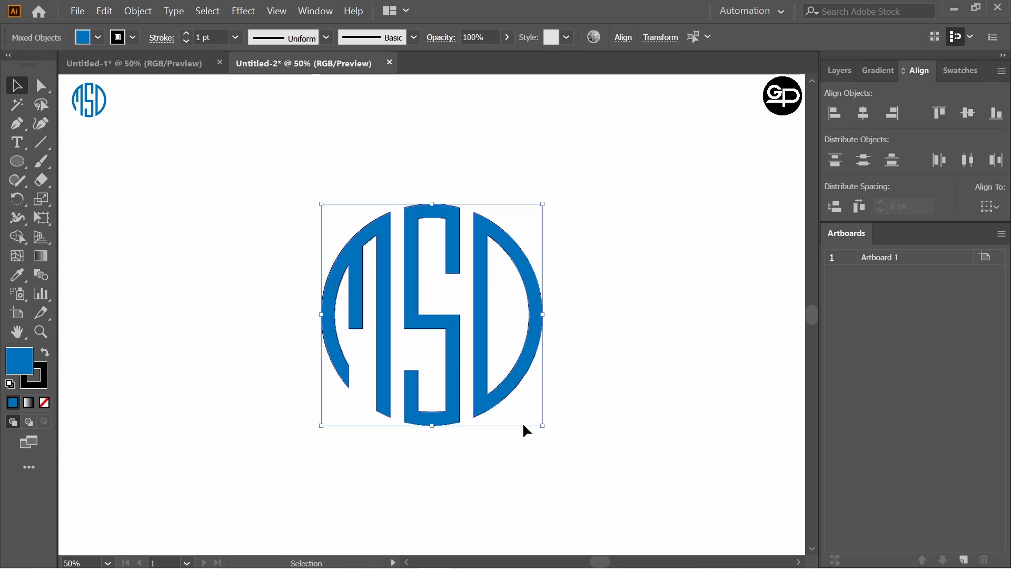
pyautogui.moveTo(543, 425); pyautogui.dragTo(607, 472)
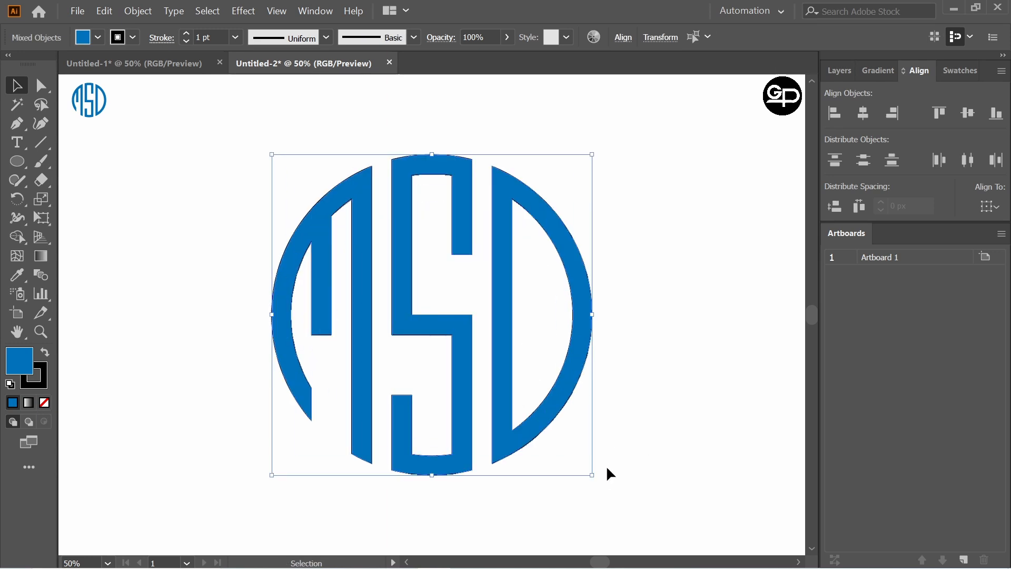
pyautogui.click(669, 325)
# - Set the stroke of all three letters to none
pyautogui.moveTo(300, 158); pyautogui.dragTo(617, 417)
pyautogui.click(131, 37)
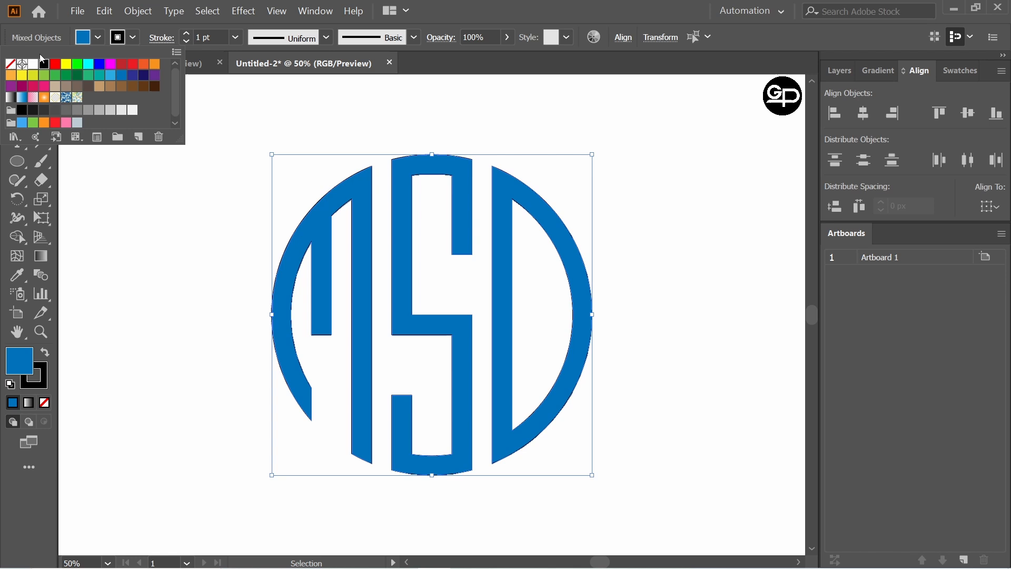
pyautogui.click(10, 64)
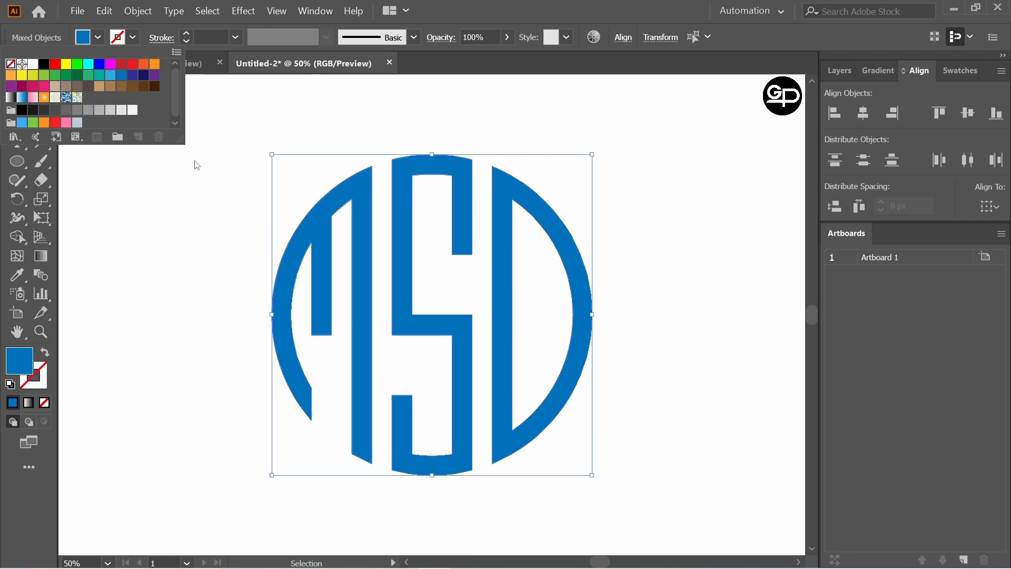
pyautogui.click(196, 166)
# - Group the M, S and D shapes into one logo object and deselect it
pyautogui.moveTo(254, 175); pyautogui.dragTo(523, 379)
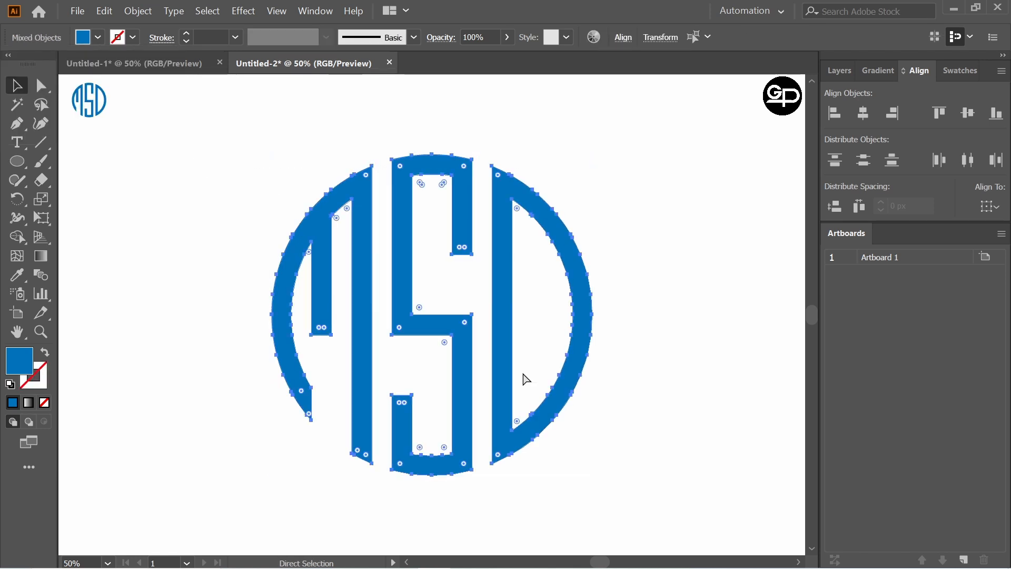
pyautogui.hotkey('ctrl', 'g')
pyautogui.click(675, 401)
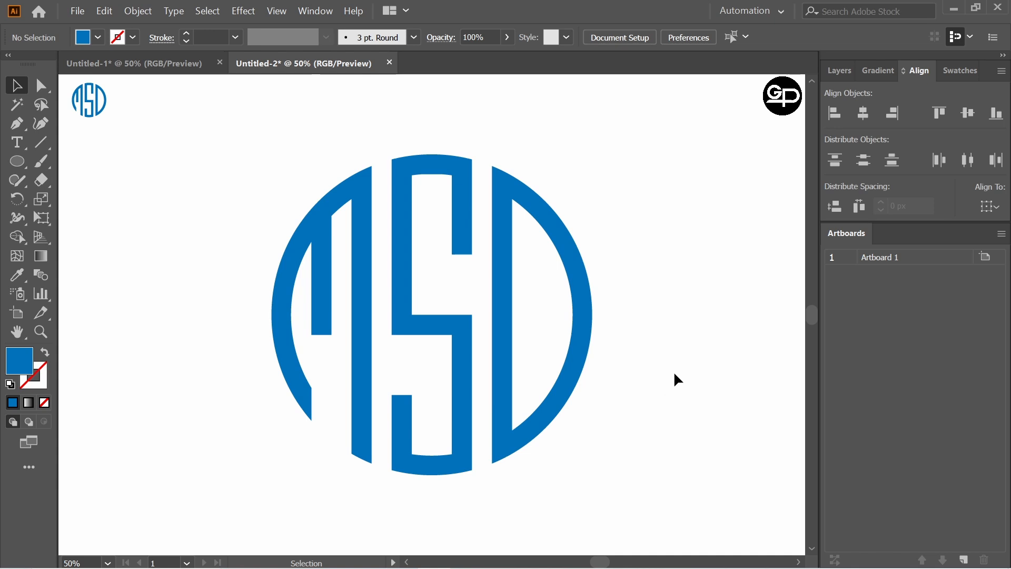